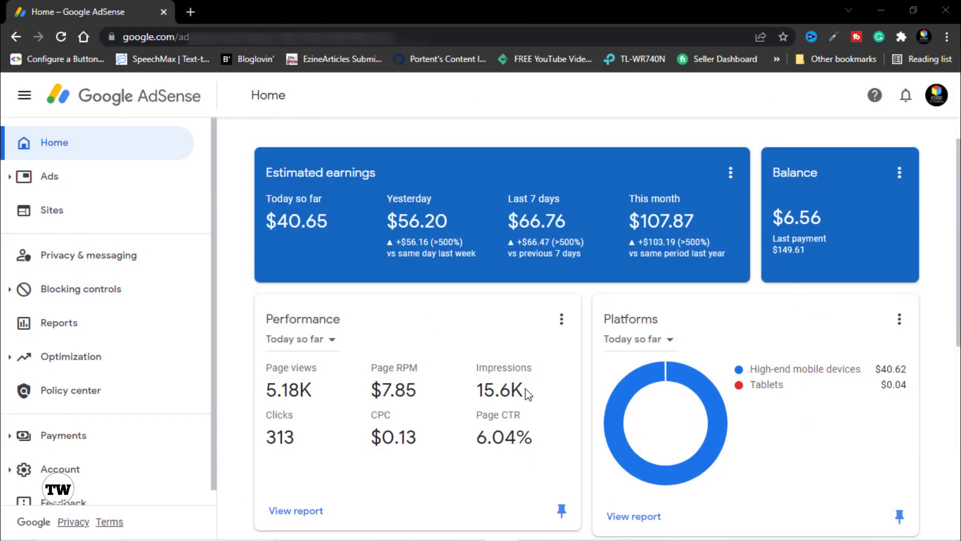
Reload the Google AdSense home page.
{"action": "left_click", "coordinate": [62, 38]}
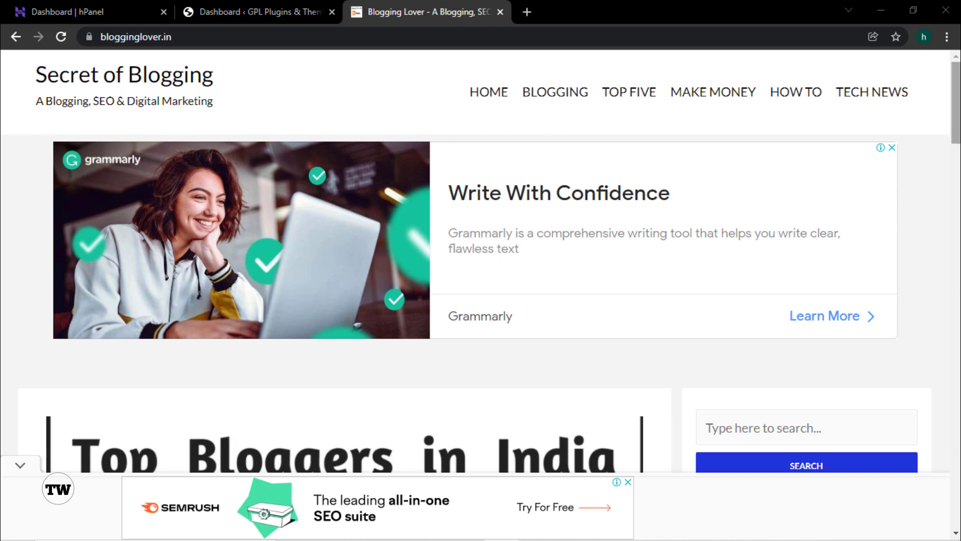
Examine the post list, advertisements and sidebar links on the blogginglover.in home page.
{"action": "scroll", "coordinate": [480, 286], "scroll_direction": "down", "scroll_amount": 10}
{"action": "scroll", "coordinate": [480, 286], "scroll_direction": "down", "scroll_amount": 1}
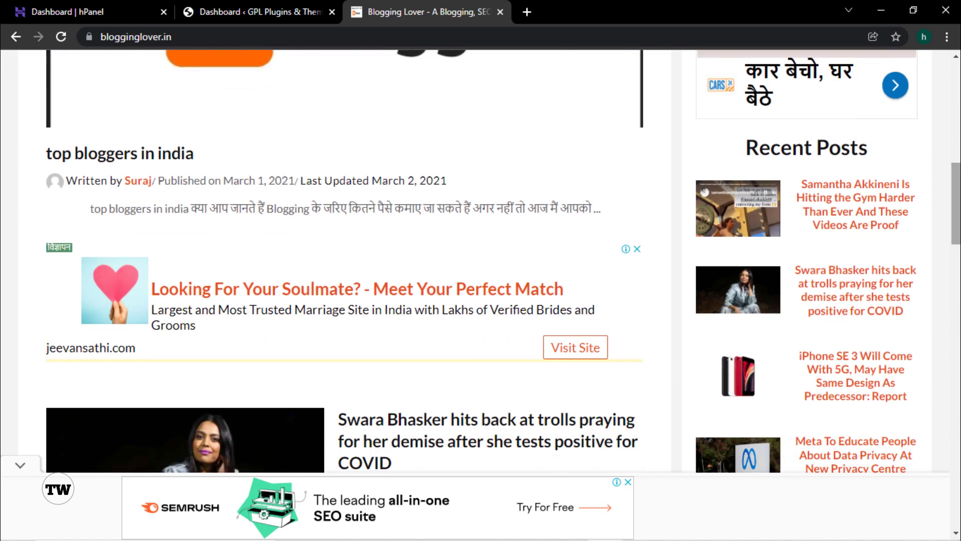
{"action": "scroll", "coordinate": [480, 260], "scroll_direction": "down", "scroll_amount": 6}
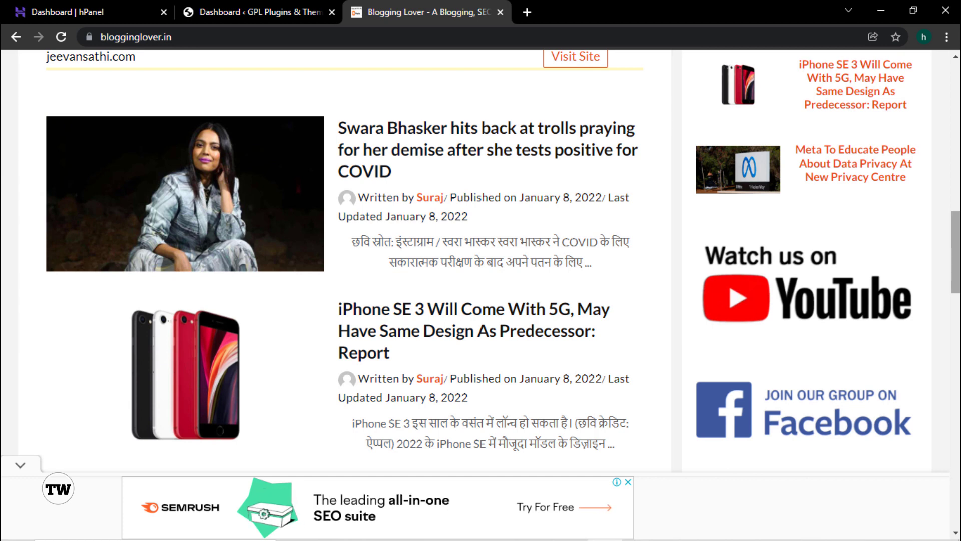
{"action": "scroll", "coordinate": [481, 260], "scroll_direction": "down", "scroll_amount": 1}
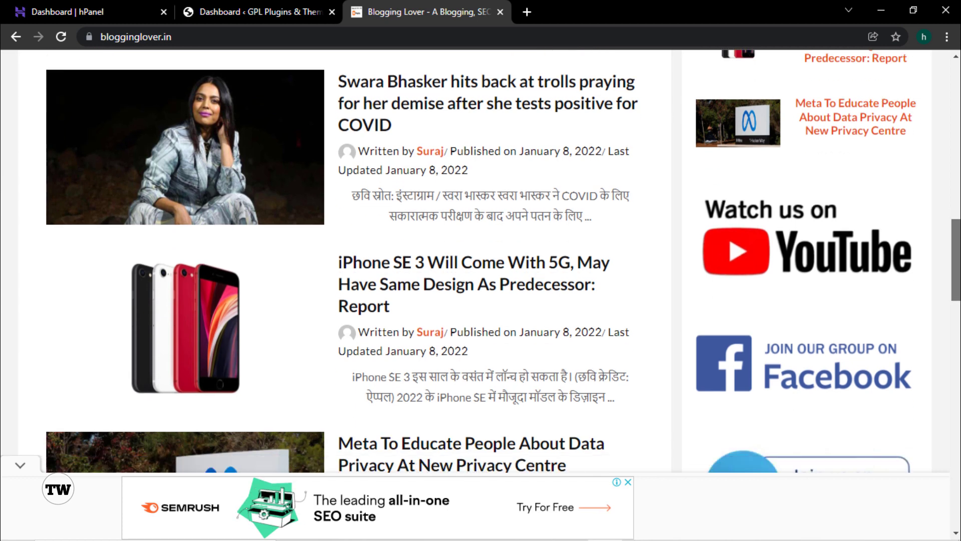
{"action": "scroll", "coordinate": [821, 326], "scroll_direction": "down", "scroll_amount": 2}
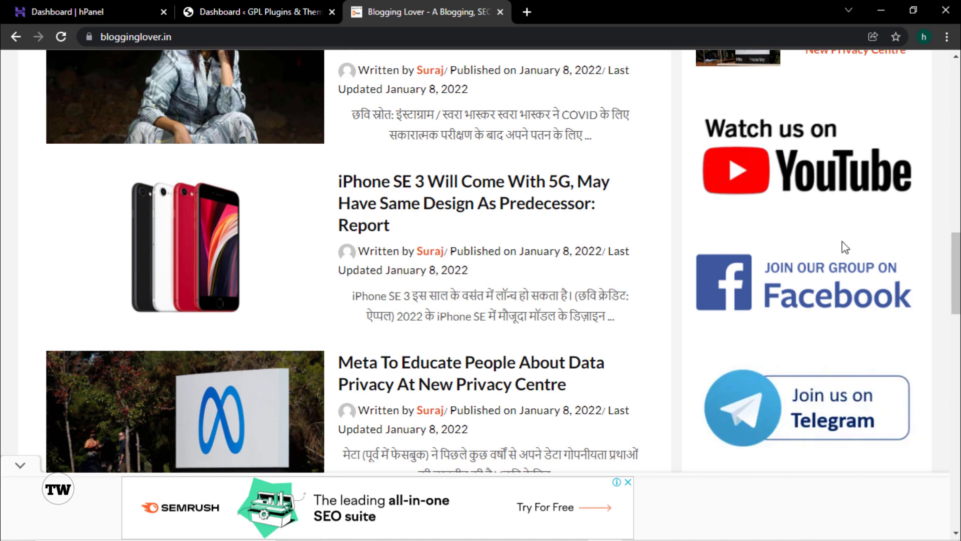
{"action": "left_click_drag", "start_coordinate": [956, 287], "coordinate": [956, 328]}
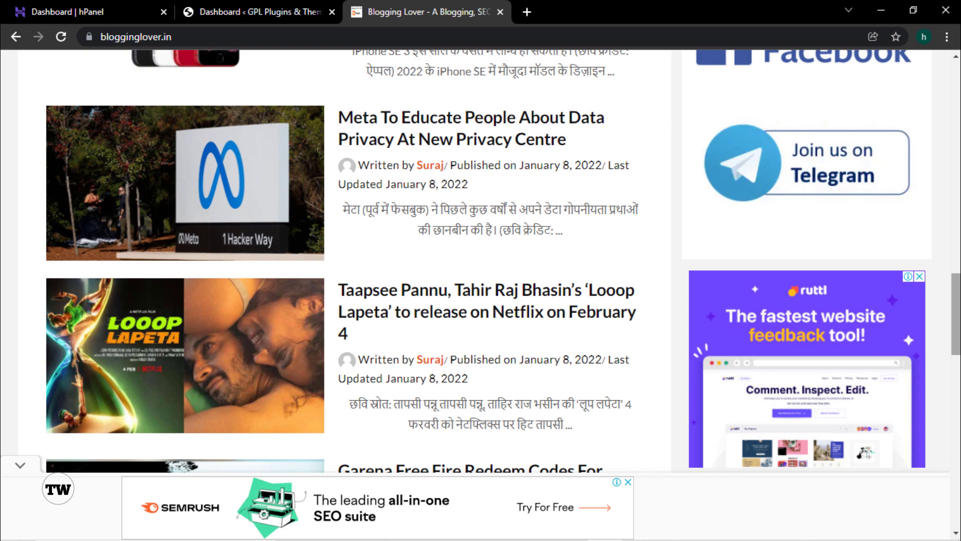
{"action": "scroll", "coordinate": [503, 262], "scroll_direction": "down", "scroll_amount": 5}
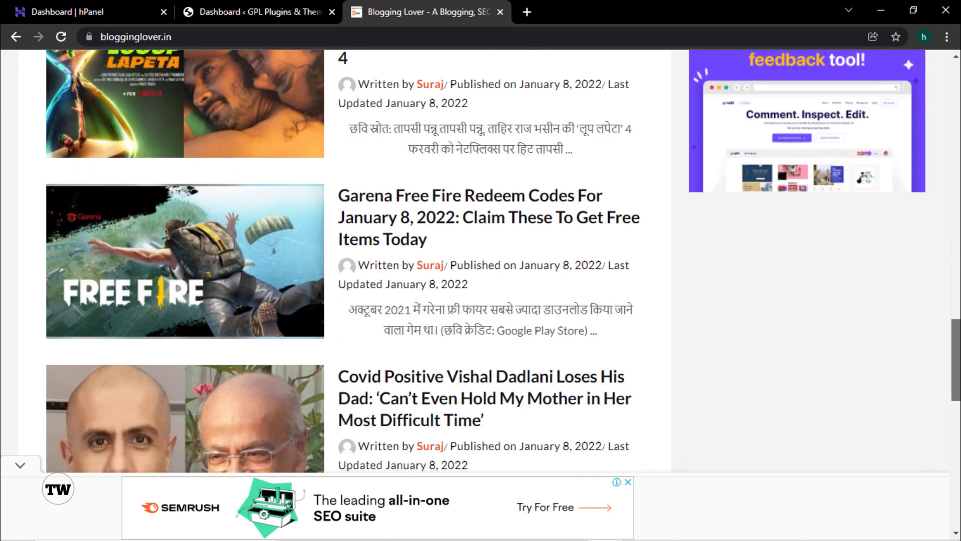
{"action": "scroll", "coordinate": [503, 261], "scroll_direction": "down", "scroll_amount": 9}
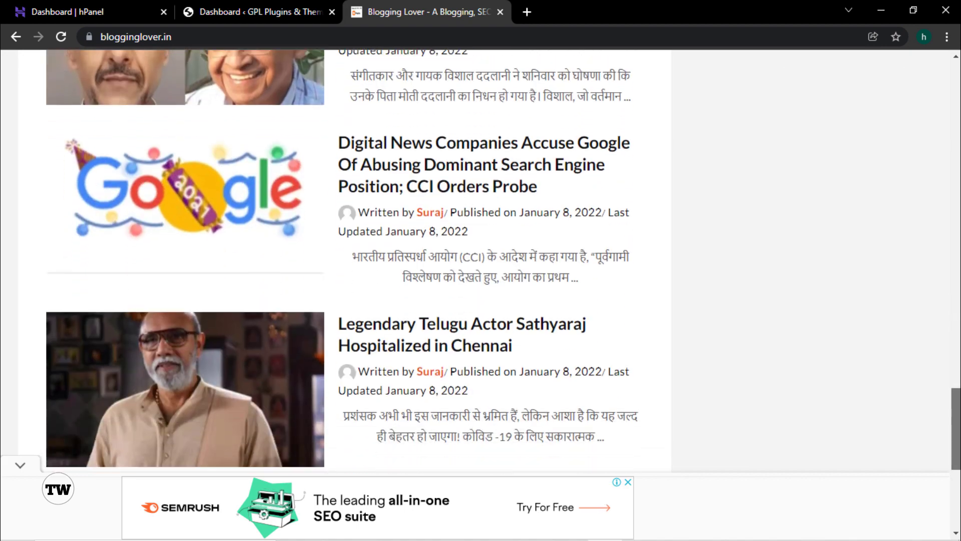
{"action": "scroll", "coordinate": [503, 262], "scroll_direction": "down", "scroll_amount": 2}
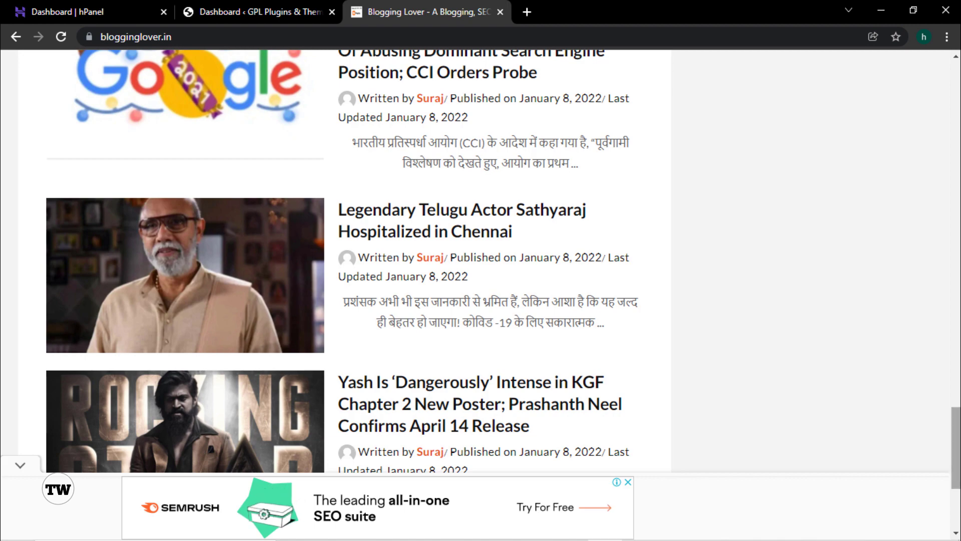
{"action": "scroll", "coordinate": [949, 445], "scroll_direction": "up", "scroll_amount": 5}
{"action": "scroll", "coordinate": [957, 351], "scroll_direction": "up", "scroll_amount": 7}
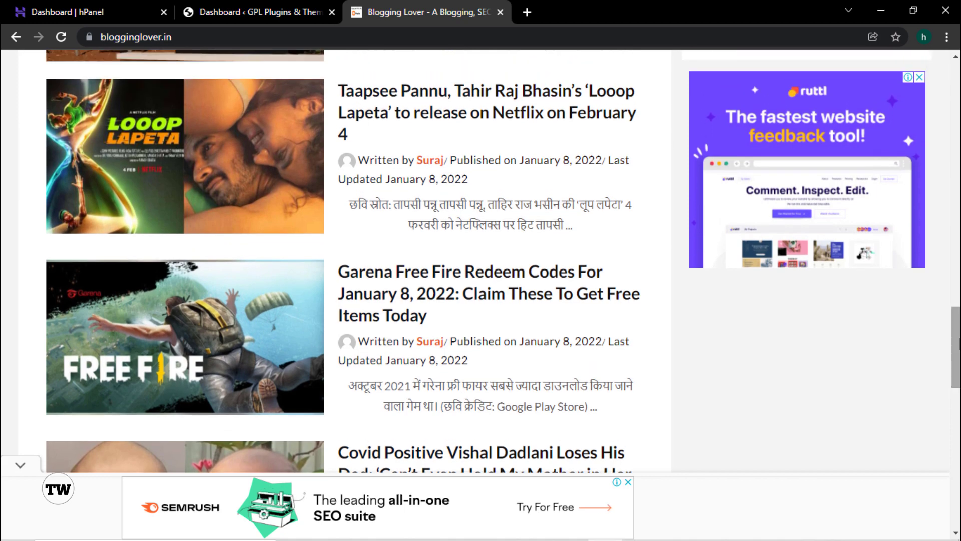
{"action": "scroll", "coordinate": [959, 343], "scroll_direction": "down", "scroll_amount": 1}
{"action": "scroll", "coordinate": [503, 260], "scroll_direction": "down", "scroll_amount": 13}
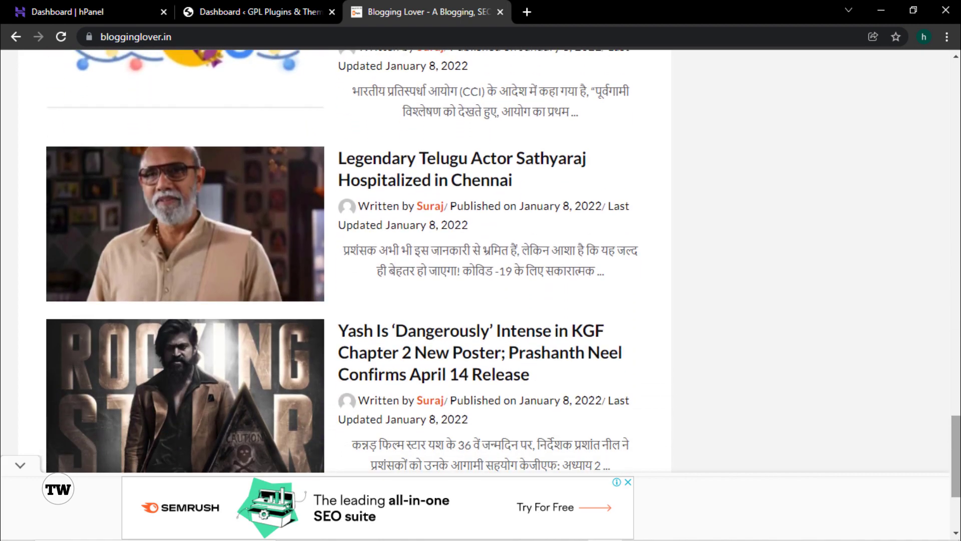
{"action": "scroll", "coordinate": [503, 261], "scroll_direction": "down", "scroll_amount": 4}
{"action": "scroll", "coordinate": [950, 397], "scroll_direction": "up", "scroll_amount": 18}
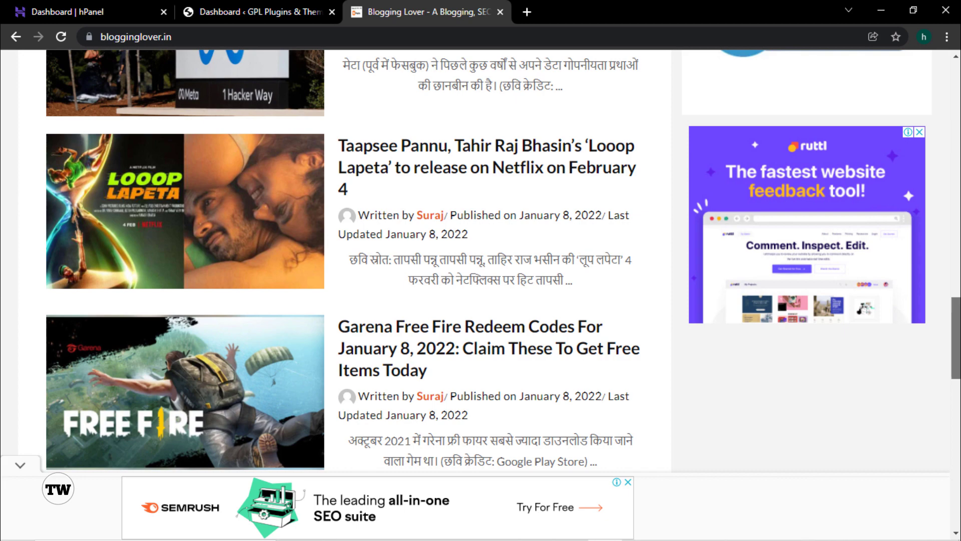
{"action": "left_click_drag", "start_coordinate": [958, 319], "coordinate": [957, 232]}
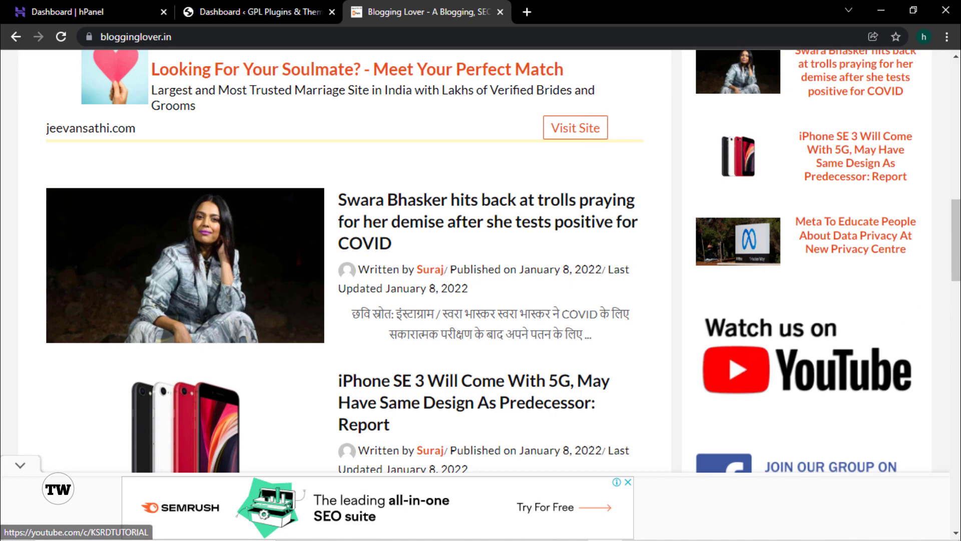
{"action": "left_click_drag", "start_coordinate": [956, 268], "coordinate": [956, 387]}
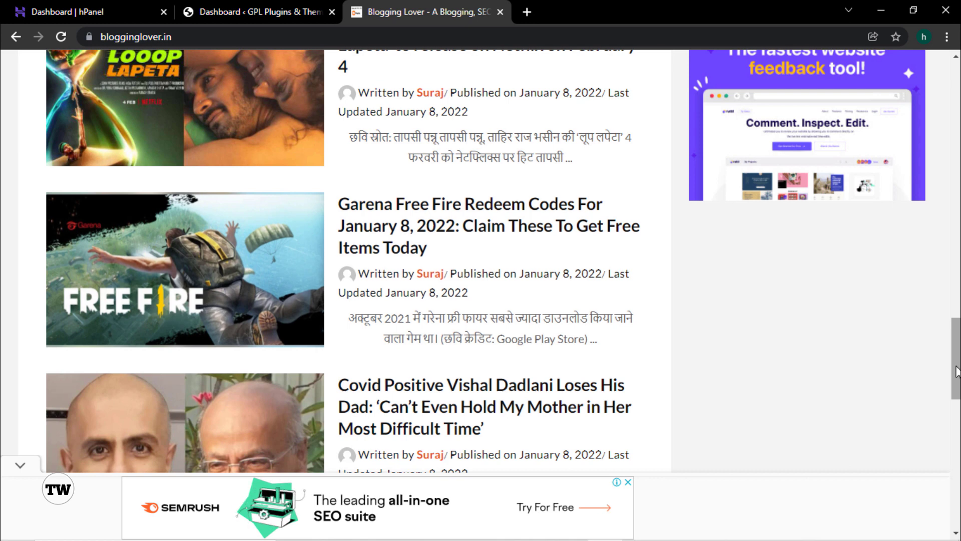
Switch to the Blogger window to view the posts page of the "blogging" blog.
{"action": "left_click", "coordinate": [573, 527]}
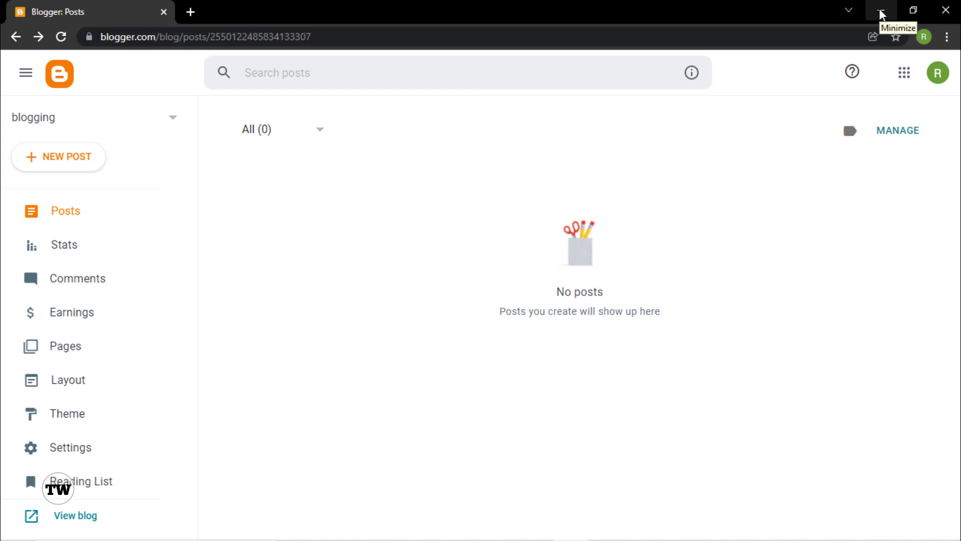
{"action": "mouse_move", "coordinate": [621, 539]}
{"action": "mouse_move", "coordinate": [658, 536]}
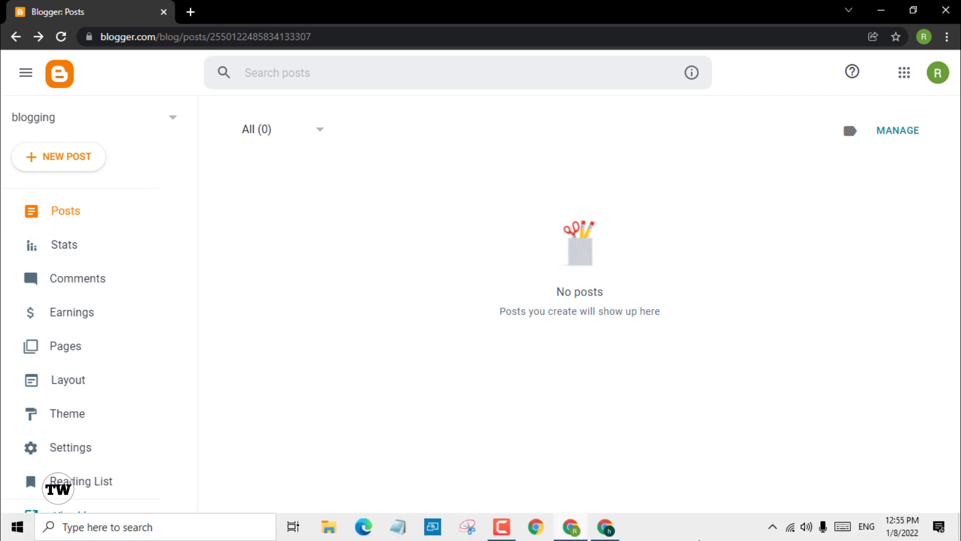
Switch back to the other Chrome window and look over the jointwp.com WordPress dashboard.
{"action": "left_click", "coordinate": [610, 528]}
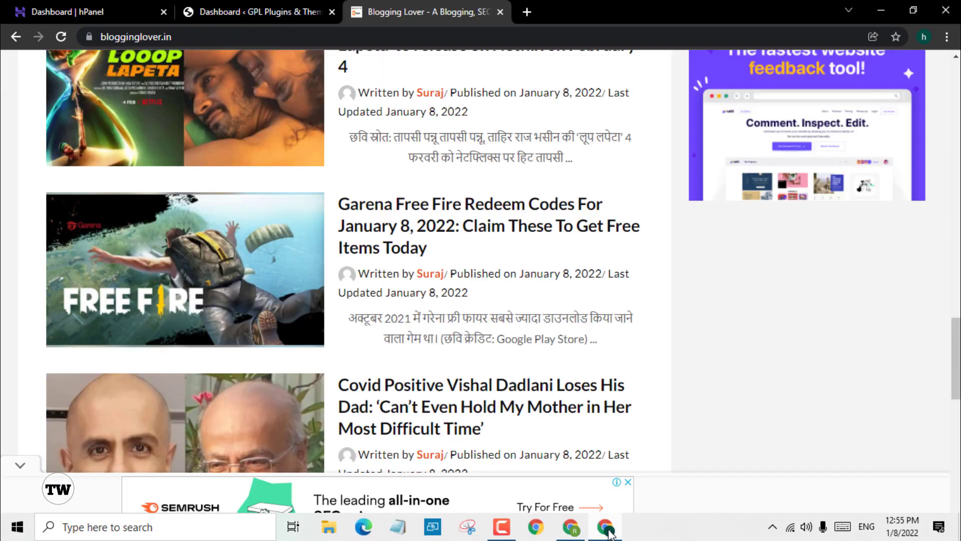
{"action": "left_click", "coordinate": [233, 6]}
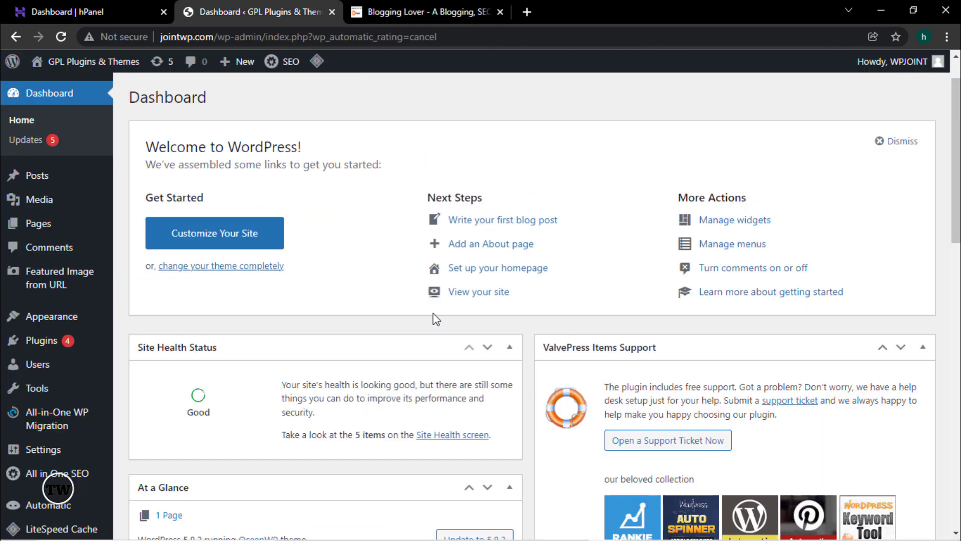
{"action": "scroll", "coordinate": [433, 313], "scroll_direction": "down", "scroll_amount": 3}
{"action": "scroll", "coordinate": [433, 314], "scroll_direction": "up", "scroll_amount": 2}
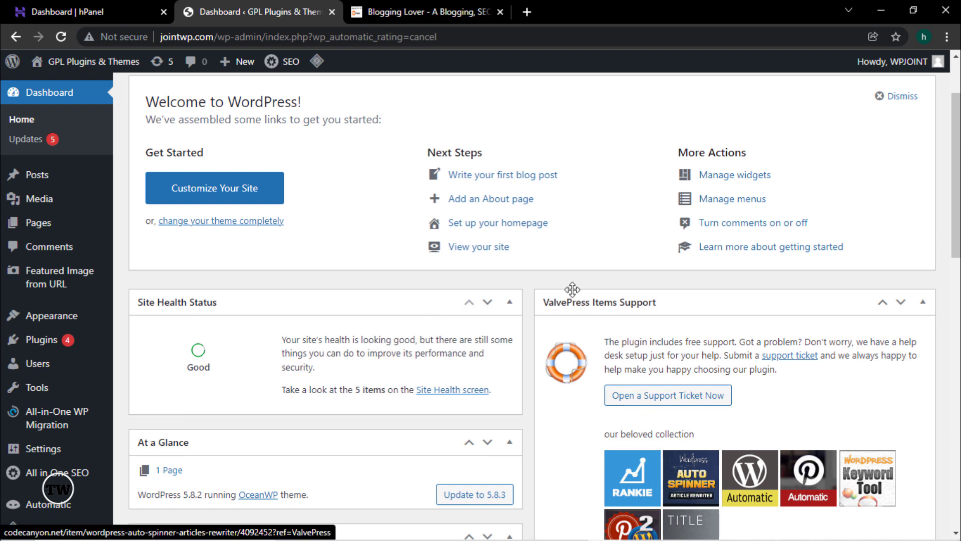
Search Google in a new tab for "auto spinner plugin free download".
{"action": "left_click", "coordinate": [529, 12]}
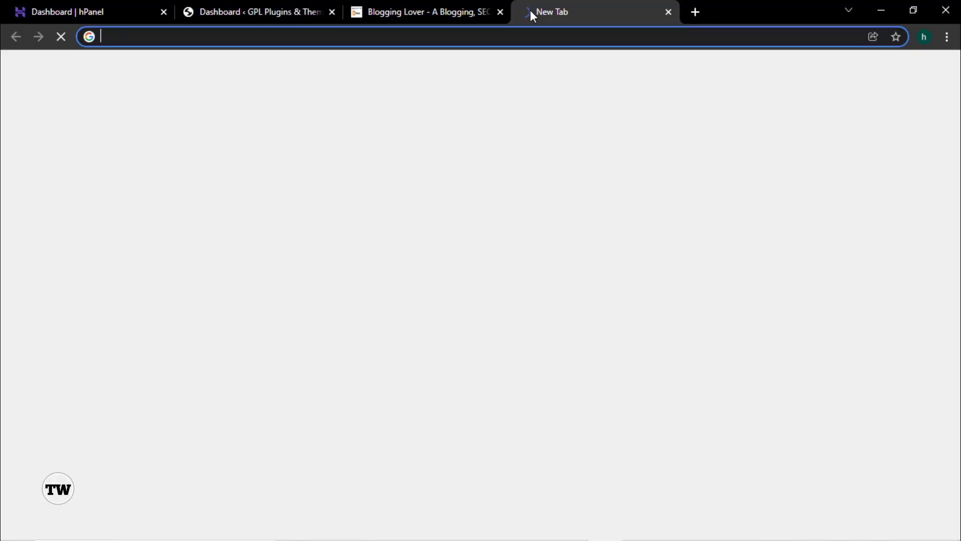
{"action": "type", "text": "ga"}
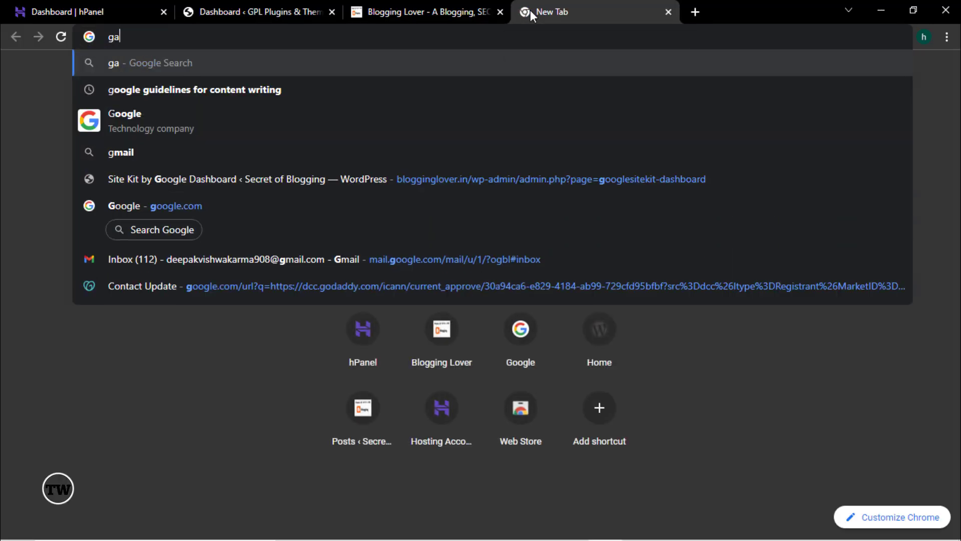
{"action": "type", "text": "uto"}
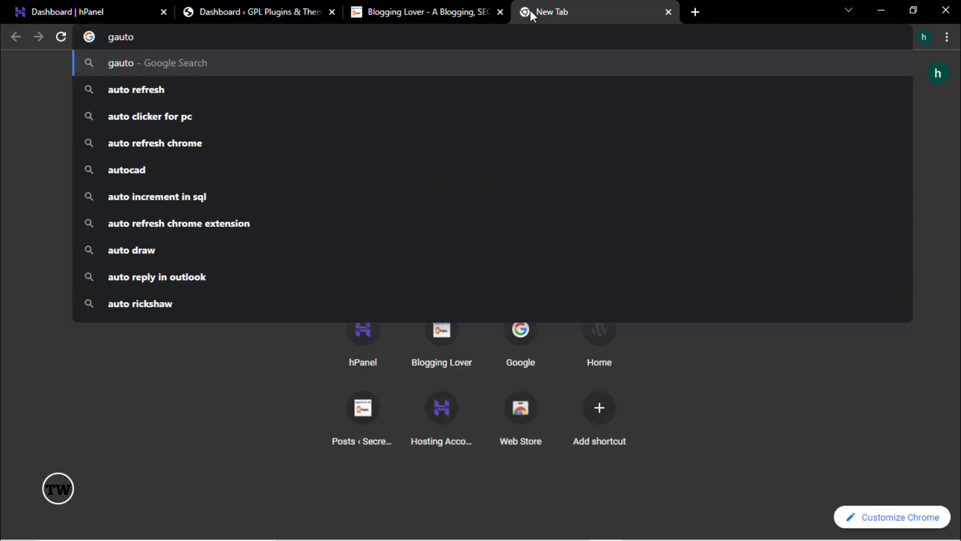
{"action": "key", "text": "BackSpace"}
{"action": "key", "text": "BackSpace"}
{"action": "key", "text": "BackSpace"}
{"action": "key", "text": "BackSpace"}
{"action": "key", "text": "BackSpace"}
{"action": "type", "text": "a"}
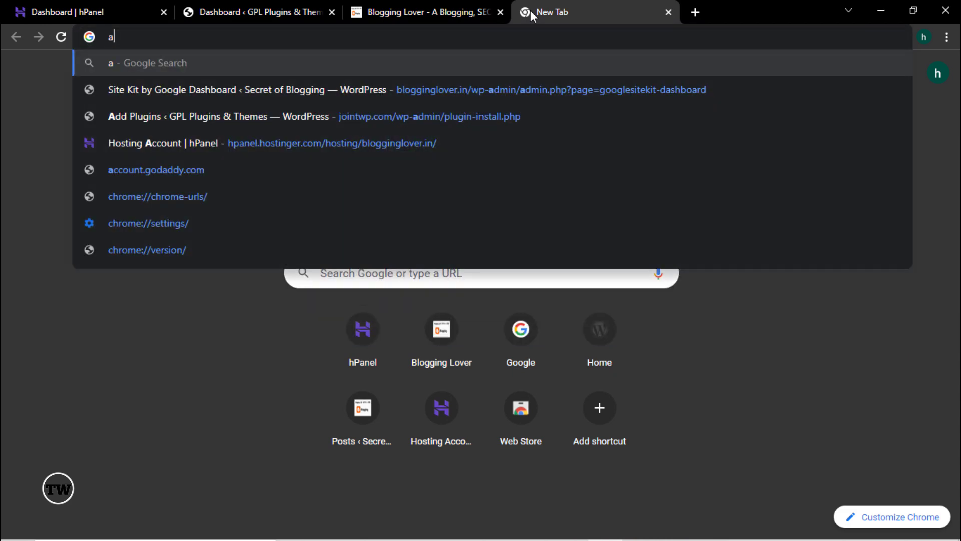
{"action": "type", "text": "uto"}
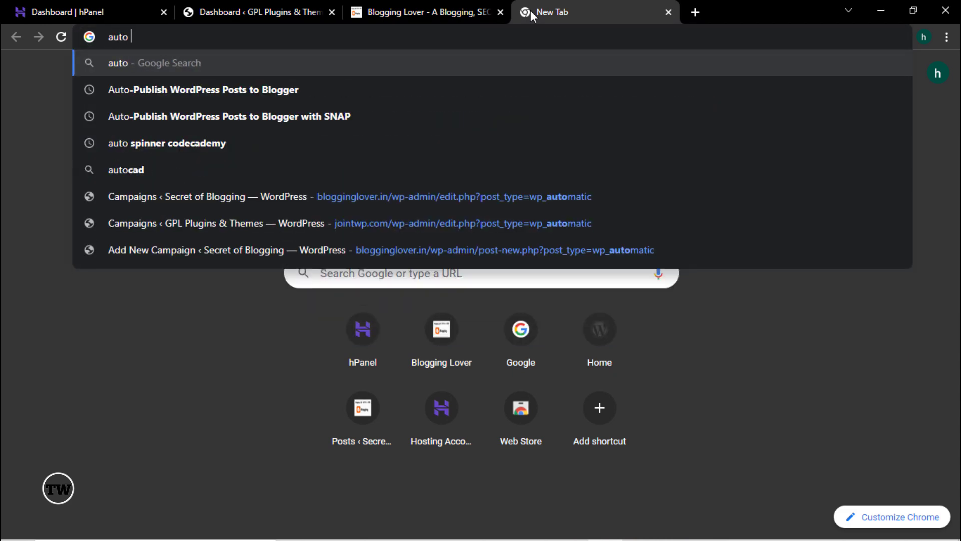
{"action": "type", "text": " spinner"}
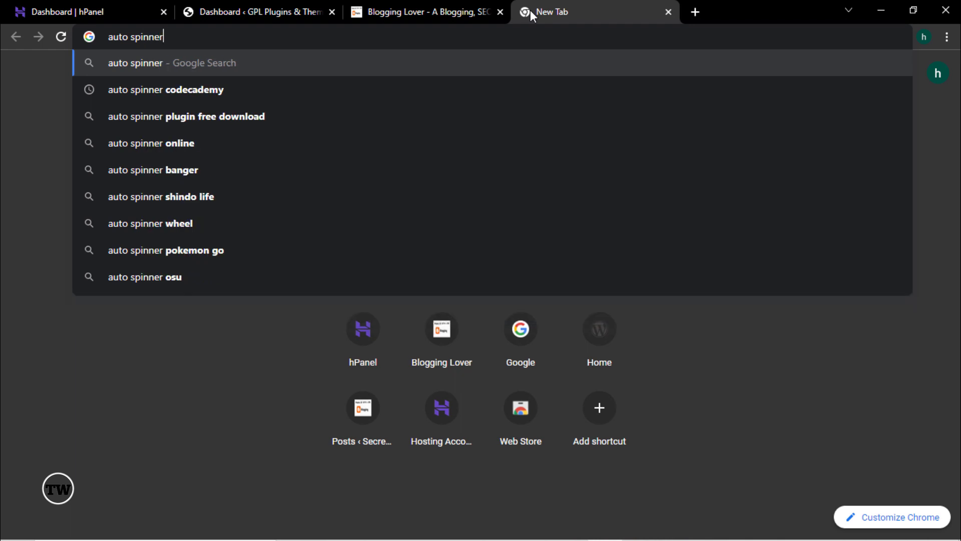
{"action": "left_click", "coordinate": [224, 106]}
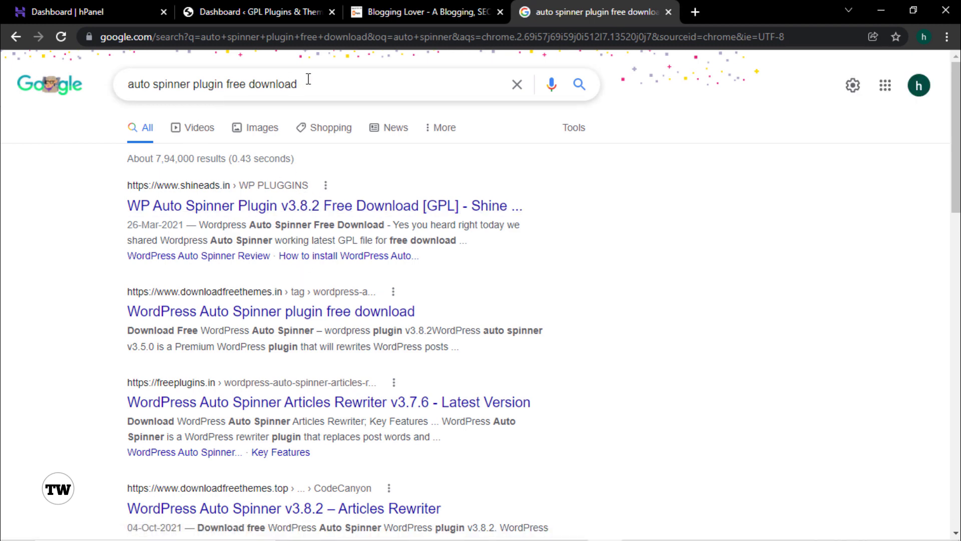
Shorten the search to "auto spinner plugin" and open the Wordpress Auto Spinner - Articles Rewriter page on CodeCanyon.
{"action": "left_click_drag", "start_coordinate": [298, 85], "coordinate": [227, 92]}
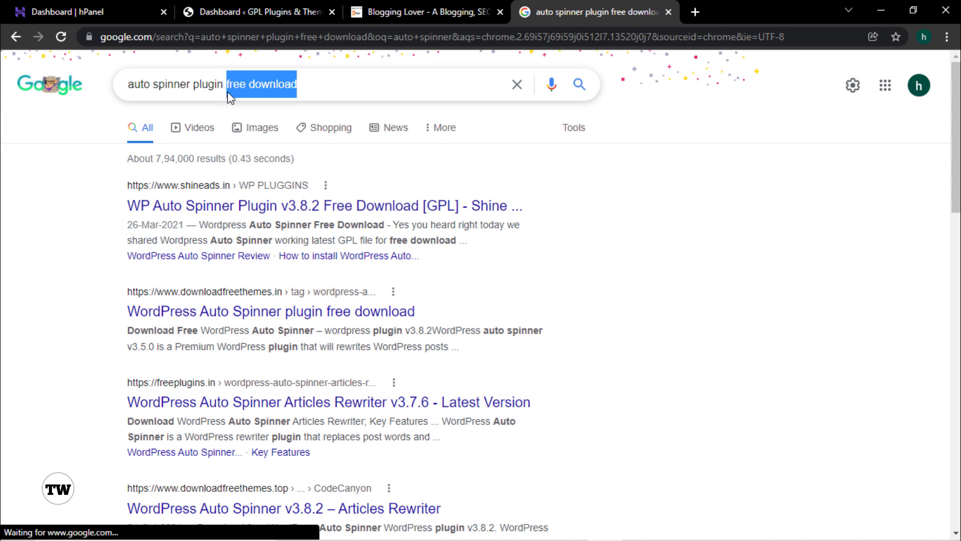
{"action": "key", "text": "BackSpace"}
{"action": "key", "text": "Return"}
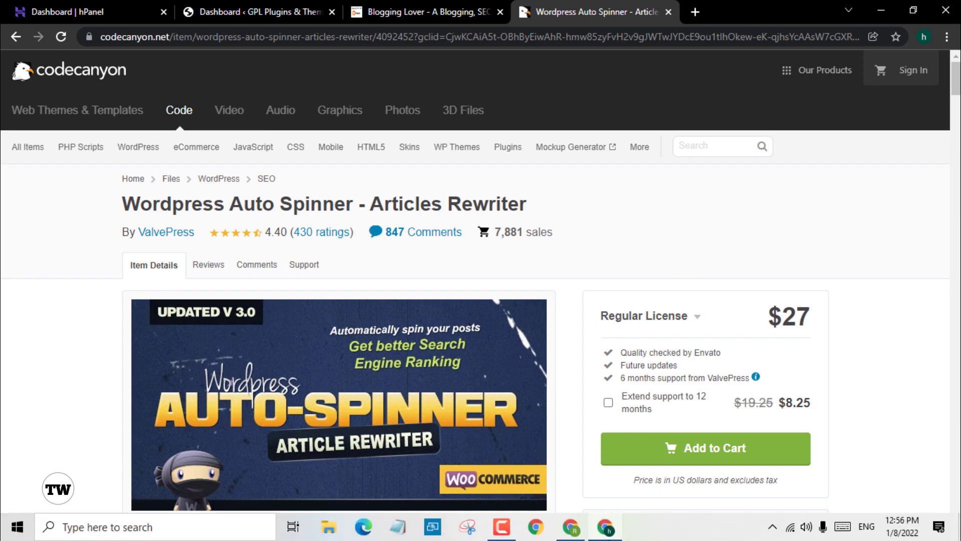
View the Blogger posts page again, then return to the window with the Wordpress Auto Spinner page.
{"action": "left_click", "coordinate": [574, 527]}
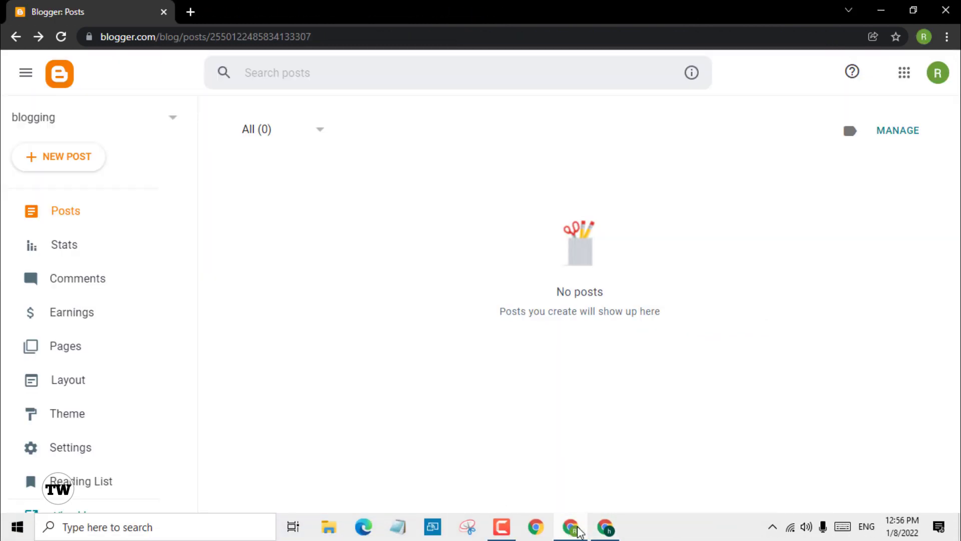
{"action": "left_click", "coordinate": [611, 532]}
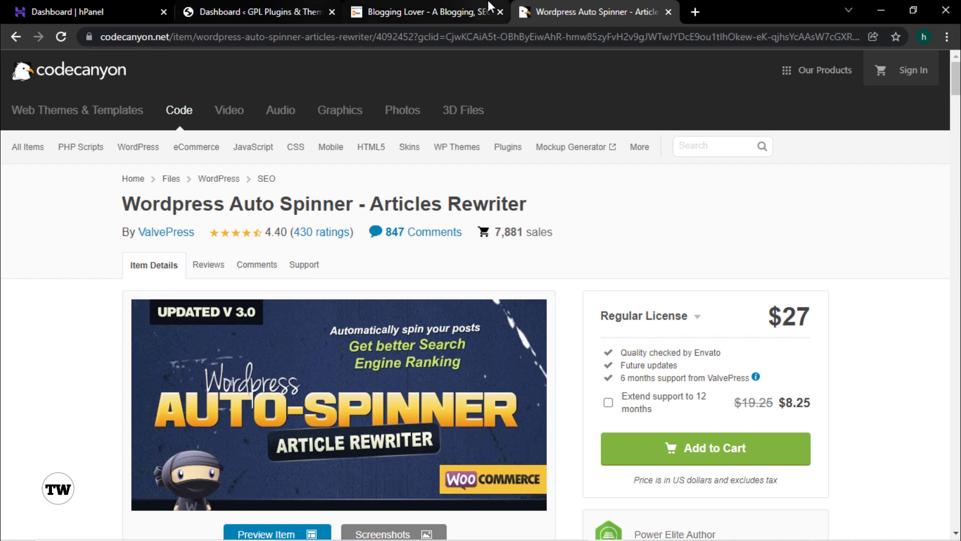
Return to the Blogging Lover home page and review its posts down to the page numbers and back up.
{"action": "left_click", "coordinate": [449, 5]}
{"action": "scroll", "coordinate": [594, 249], "scroll_direction": "down", "scroll_amount": 6}
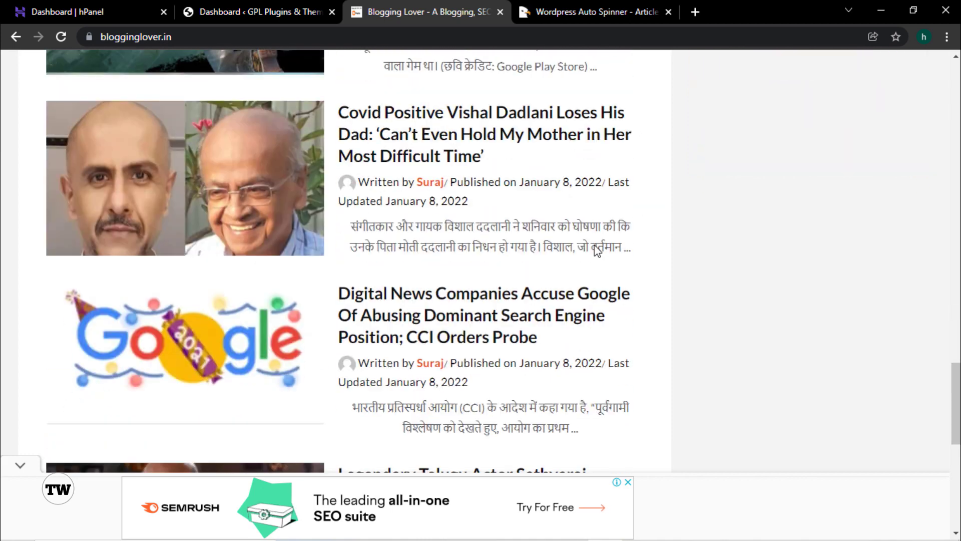
{"action": "scroll", "coordinate": [594, 245], "scroll_direction": "down", "scroll_amount": 3}
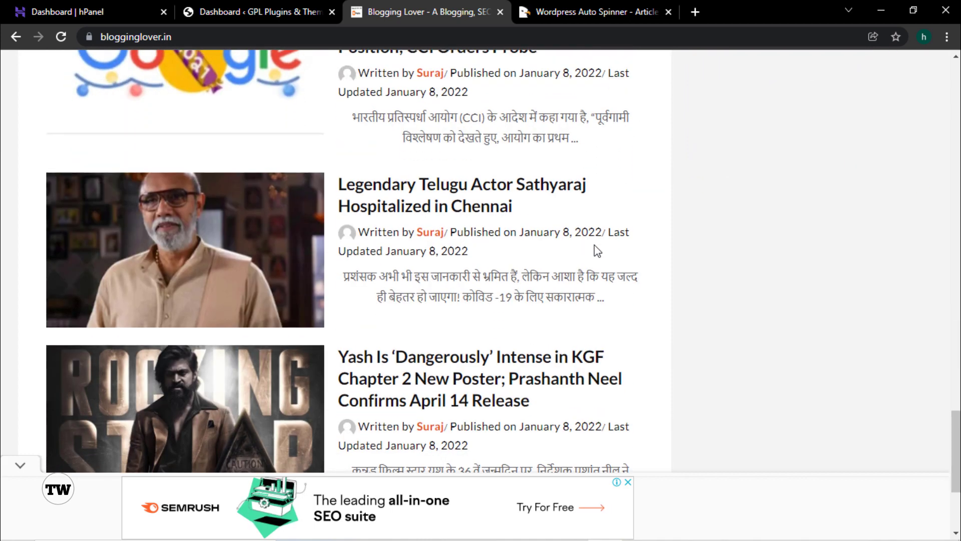
{"action": "scroll", "coordinate": [594, 245], "scroll_direction": "down", "scroll_amount": 4}
{"action": "scroll", "coordinate": [594, 245], "scroll_direction": "up", "scroll_amount": 3}
{"action": "scroll", "coordinate": [594, 245], "scroll_direction": "down", "scroll_amount": 1}
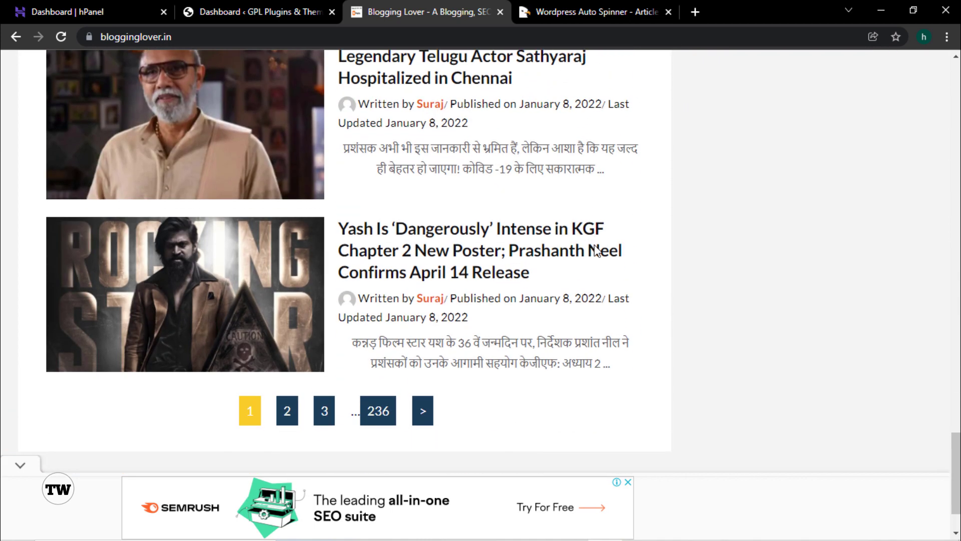
{"action": "scroll", "coordinate": [729, 272], "scroll_direction": "up", "scroll_amount": 10}
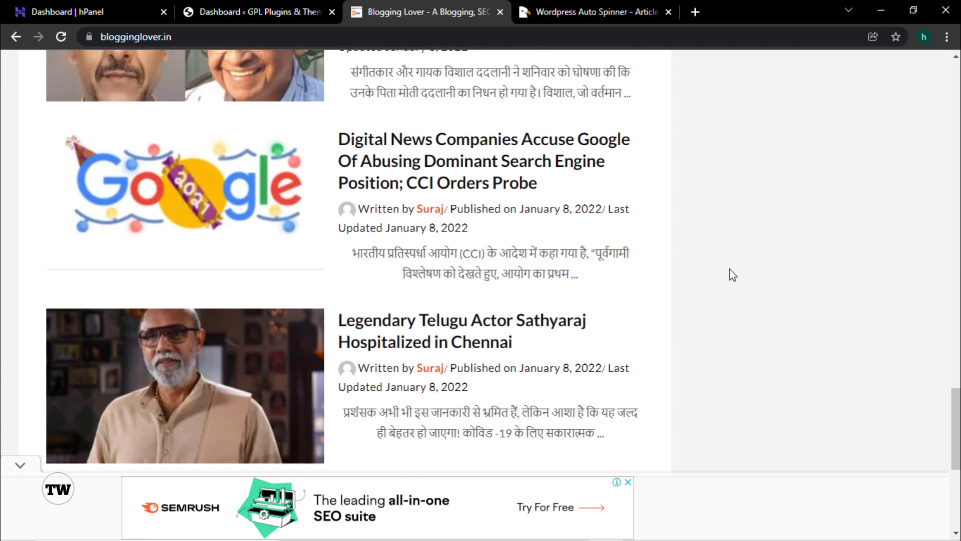
{"action": "scroll", "coordinate": [729, 268], "scroll_direction": "up", "scroll_amount": 15}
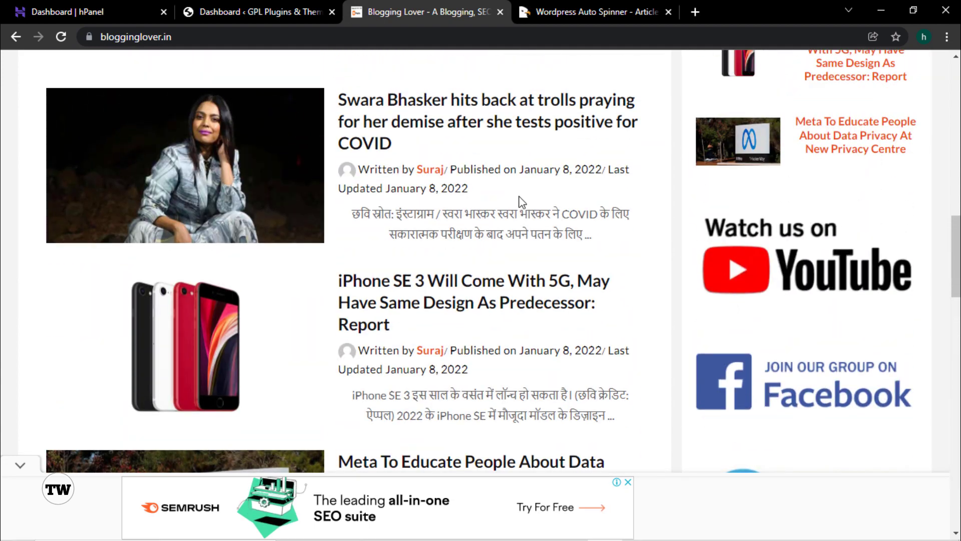
Examine the Blogging Lover home page again, from the top bloggers in india post down to the January 8, 2022 news posts.
{"action": "scroll", "coordinate": [521, 199], "scroll_direction": "up", "scroll_amount": 3}
{"action": "scroll", "coordinate": [521, 199], "scroll_direction": "up", "scroll_amount": 6}
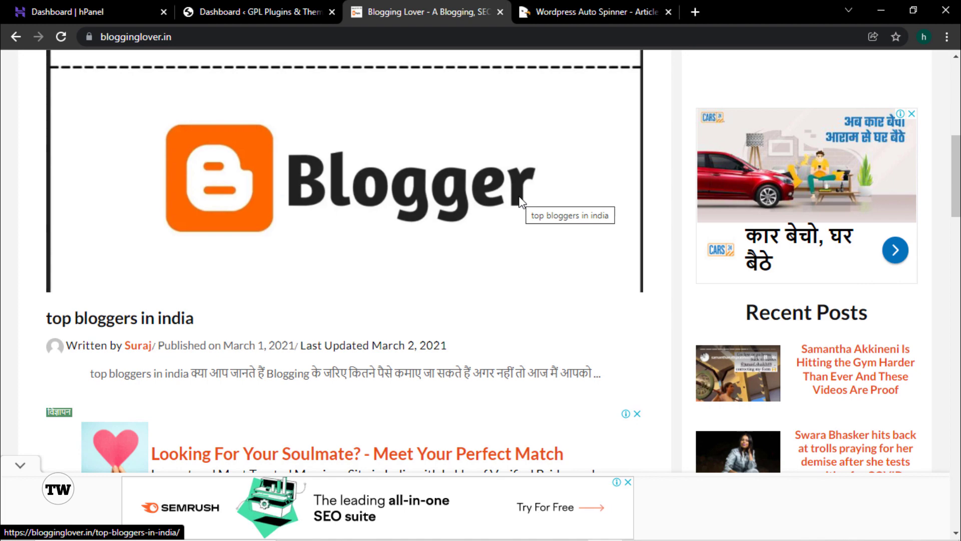
{"action": "scroll", "coordinate": [521, 200], "scroll_direction": "down", "scroll_amount": 3}
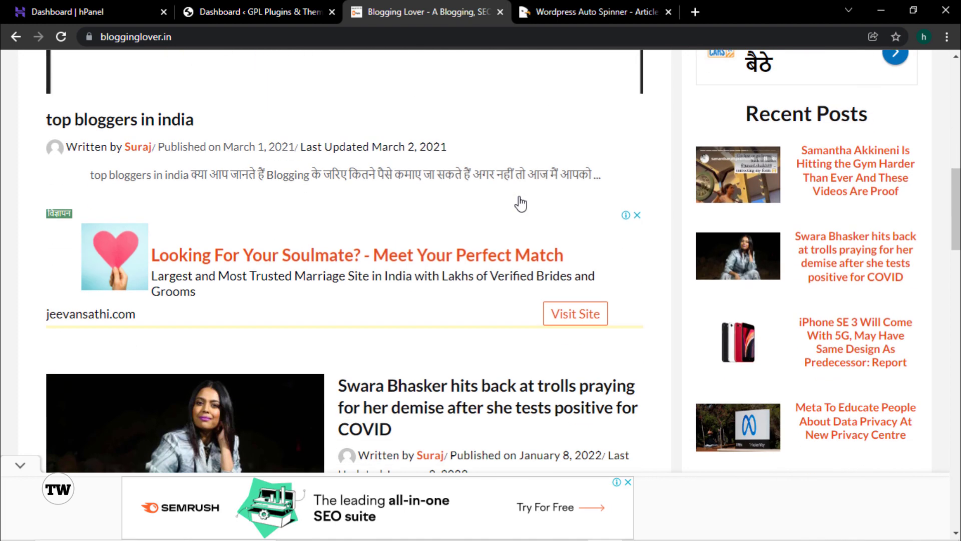
{"action": "scroll", "coordinate": [521, 203], "scroll_direction": "down", "scroll_amount": 5}
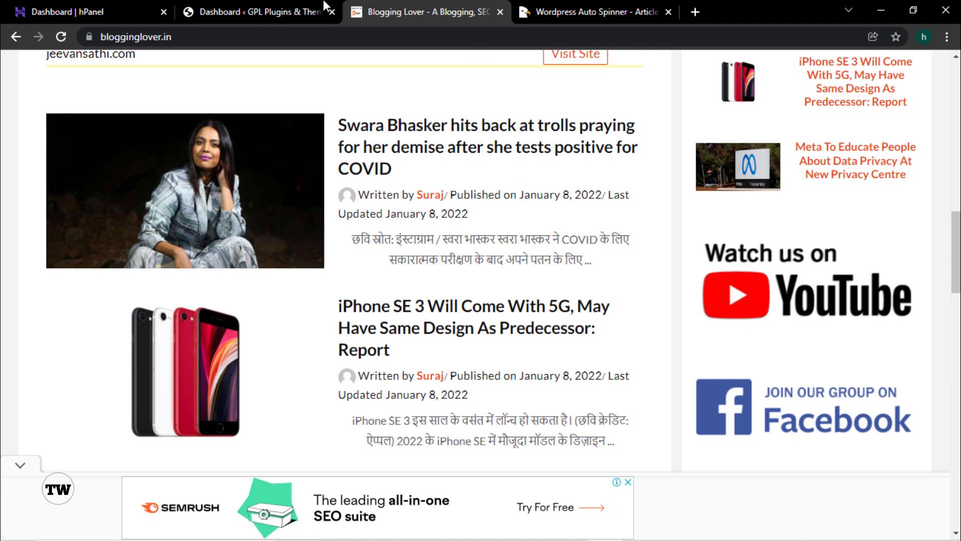
Switch to the WordPress dashboard and open the Automatic plugin's list of all campaigns to review their feed sources, categories and post status.
{"action": "left_click", "coordinate": [288, 7]}
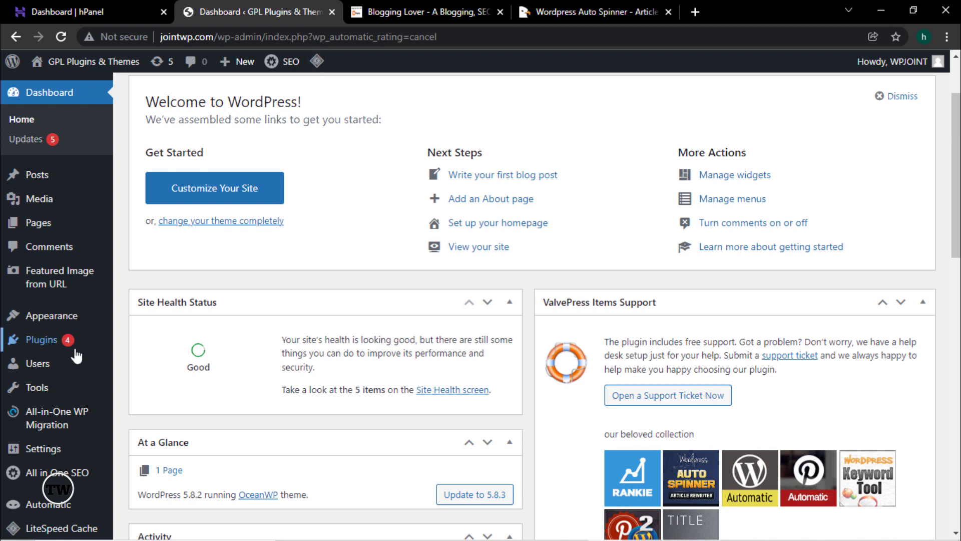
{"action": "scroll", "coordinate": [75, 355], "scroll_direction": "down", "scroll_amount": 4}
{"action": "mouse_move", "coordinate": [54, 478]}
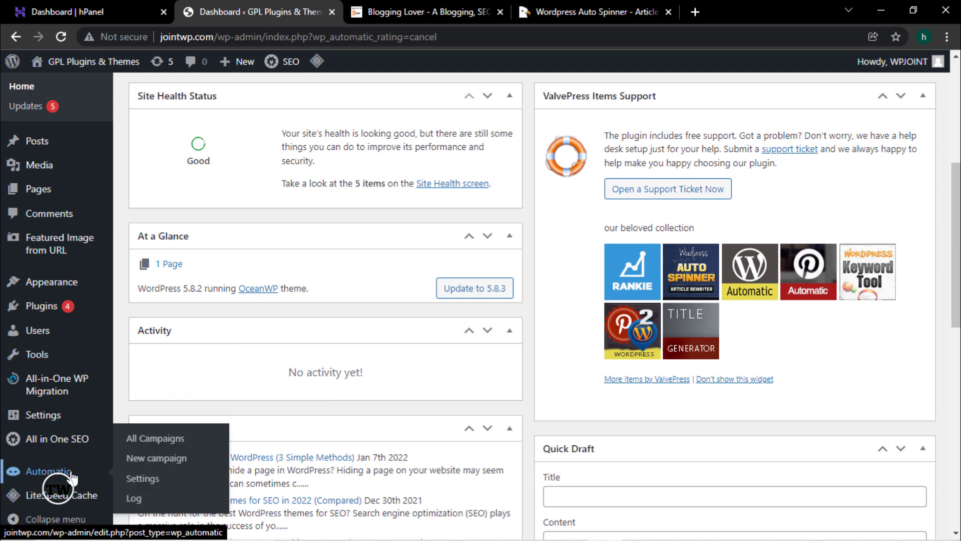
{"action": "left_click", "coordinate": [155, 443]}
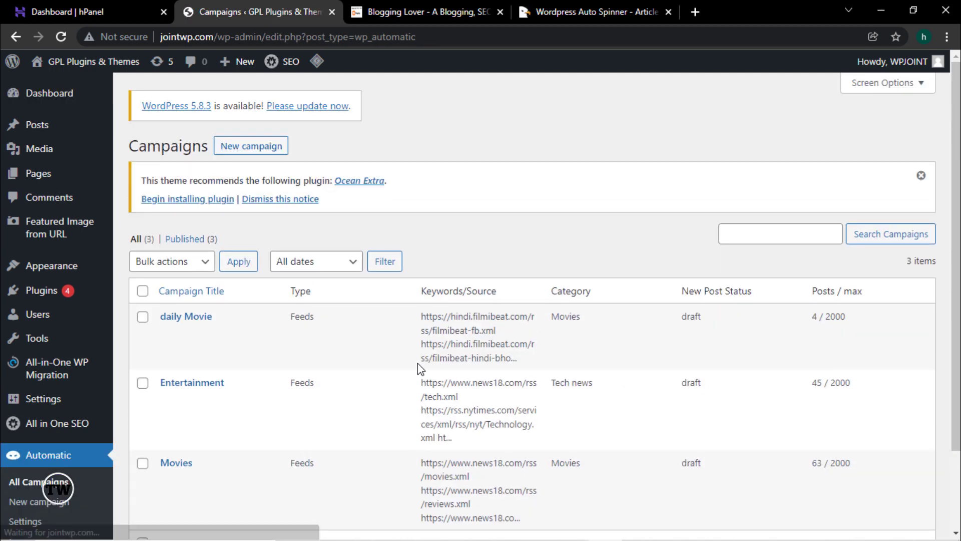
{"action": "scroll", "coordinate": [582, 330], "scroll_direction": "down", "scroll_amount": 2}
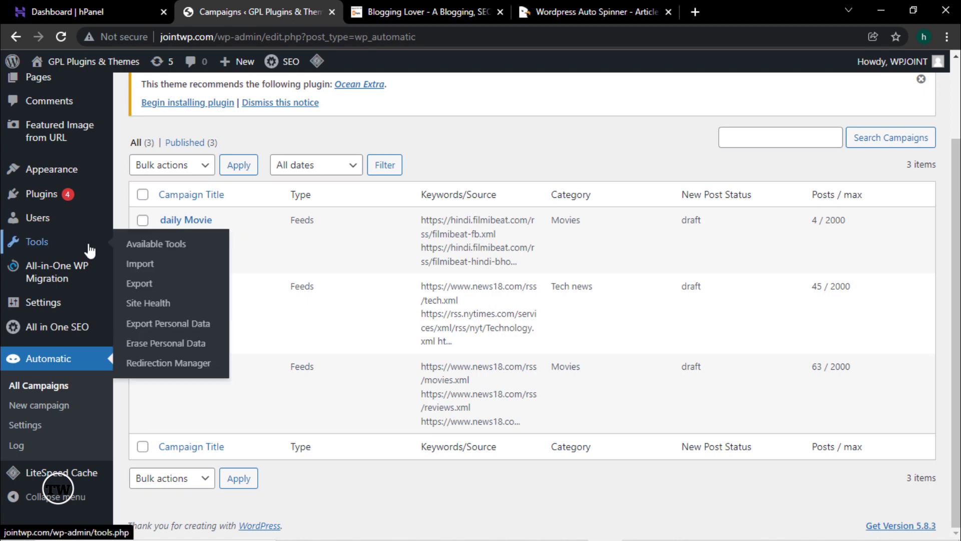
{"action": "scroll", "coordinate": [91, 248], "scroll_direction": "up", "scroll_amount": 2}
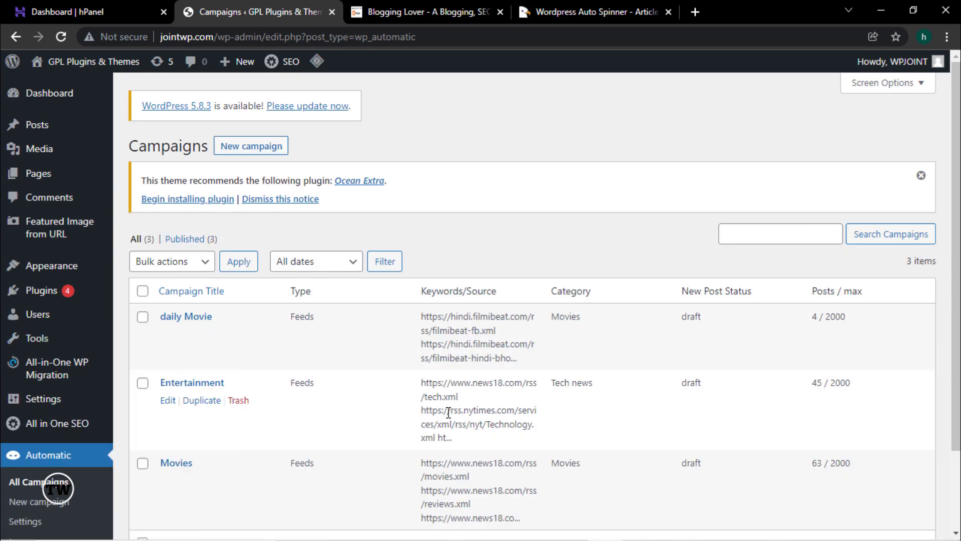
Open the list of all WordPress posts and review the imported drafts with their categories, tags and images.
{"action": "left_click", "coordinate": [71, 129]}
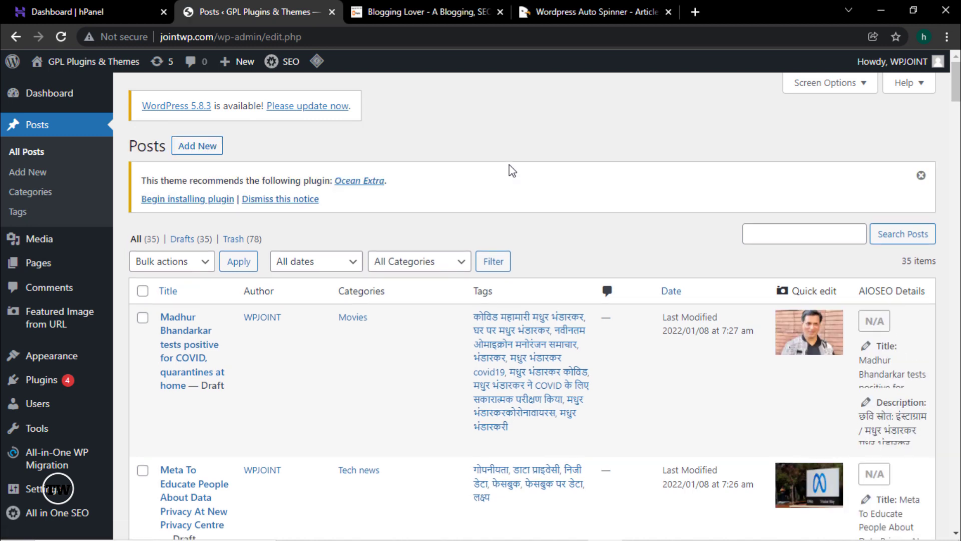
{"action": "scroll", "coordinate": [562, 247], "scroll_direction": "down", "scroll_amount": 3}
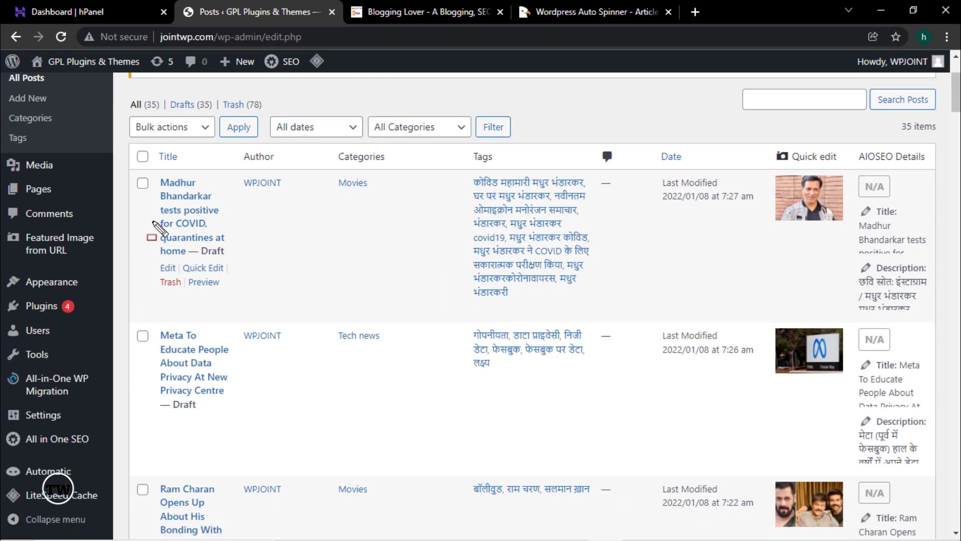
{"action": "mouse_move", "coordinate": [151, 225]}
{"action": "left_mouse_down"}
{"action": "mouse_move", "coordinate": [294, 316]}
{"action": "mouse_move", "coordinate": [259, 301]}
{"action": "left_mouse_up"}
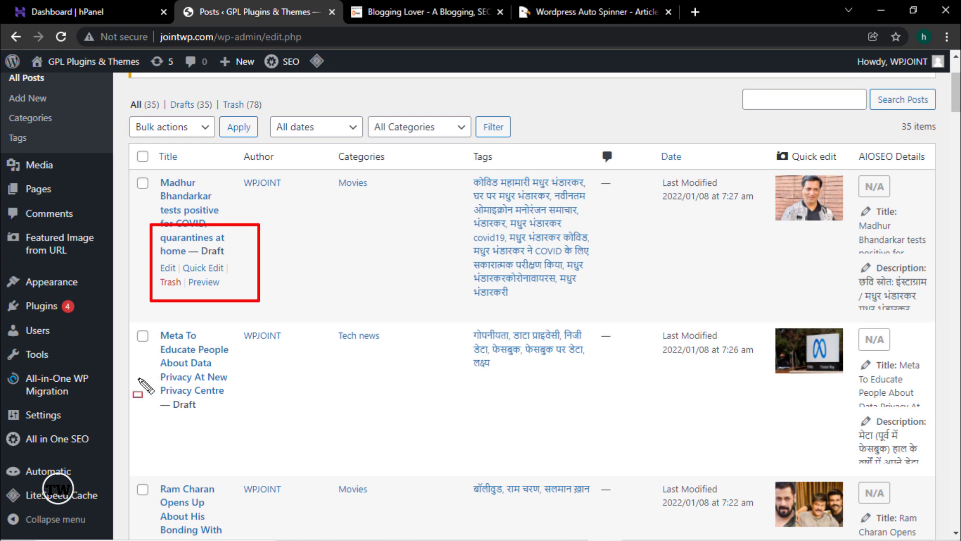
{"action": "left_click_drag", "start_coordinate": [148, 376], "coordinate": [273, 425]}
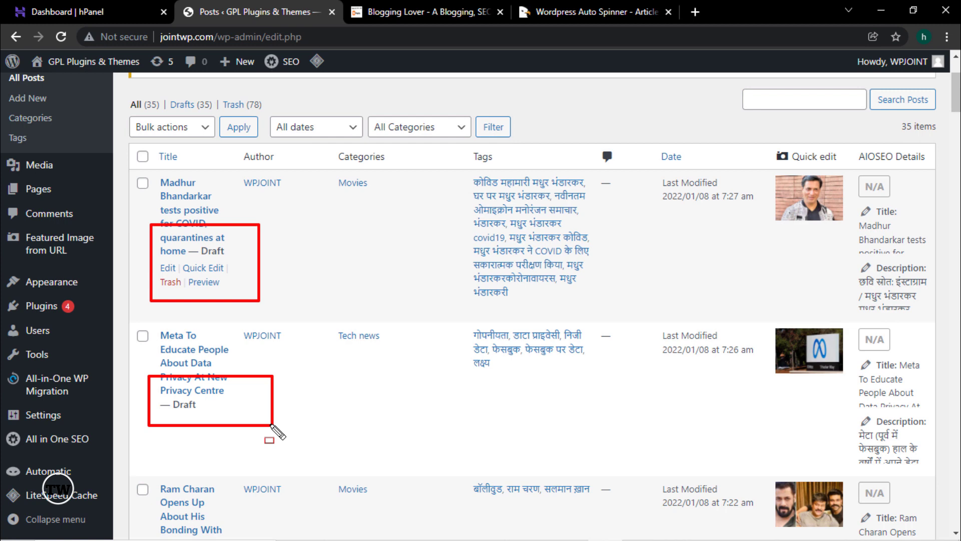
{"action": "left_click_drag", "start_coordinate": [159, 391], "coordinate": [215, 420]}
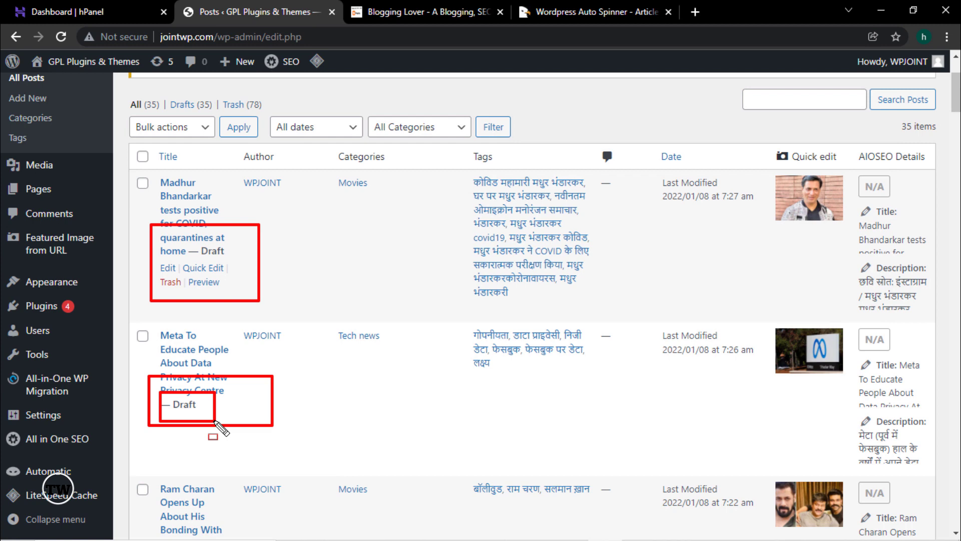
{"action": "key", "text": "Escape"}
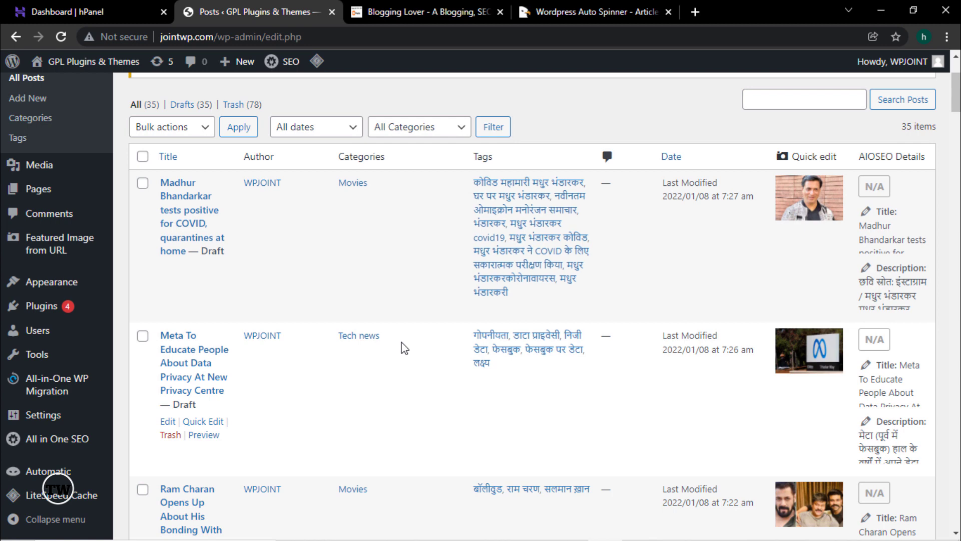
{"action": "scroll", "coordinate": [404, 348], "scroll_direction": "down", "scroll_amount": 10}
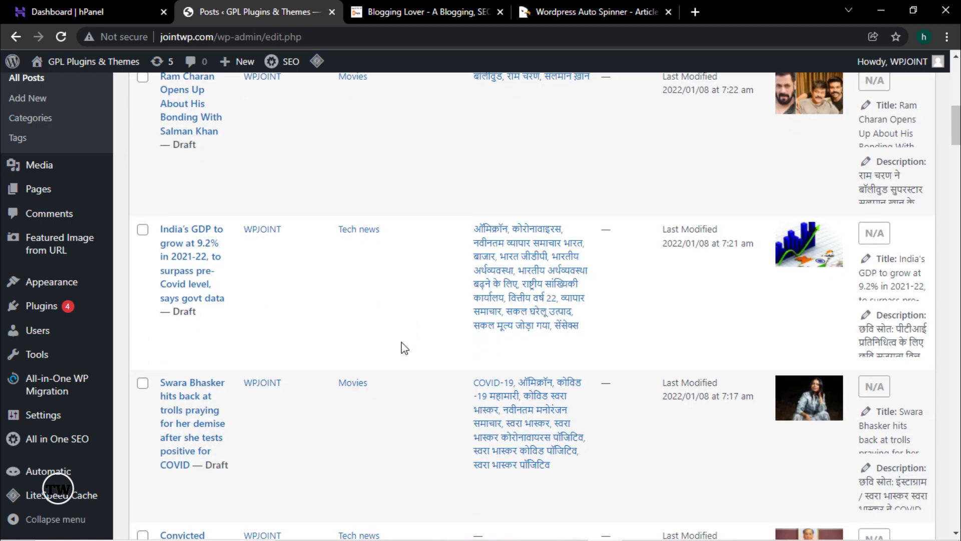
{"action": "scroll", "coordinate": [404, 348], "scroll_direction": "up", "scroll_amount": 5}
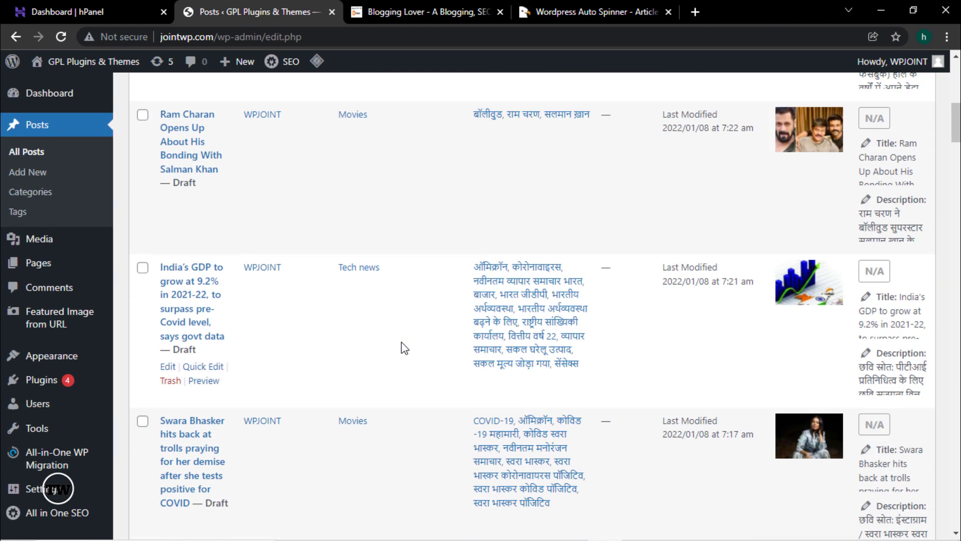
{"action": "scroll", "coordinate": [404, 348], "scroll_direction": "up", "scroll_amount": 9}
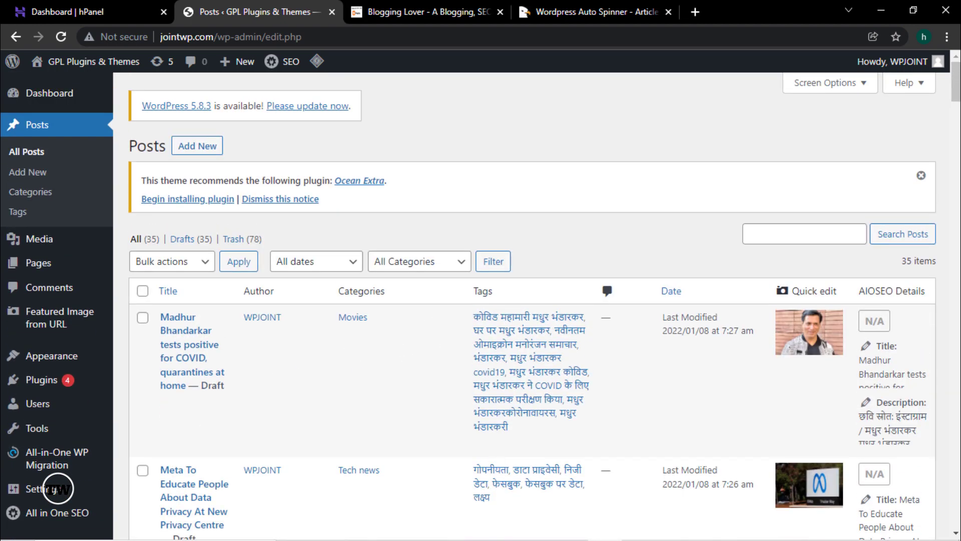
View the Blogger posts page for the blogging blog, then return to the WordPress posts list.
{"action": "mouse_move", "coordinate": [655, 534]}
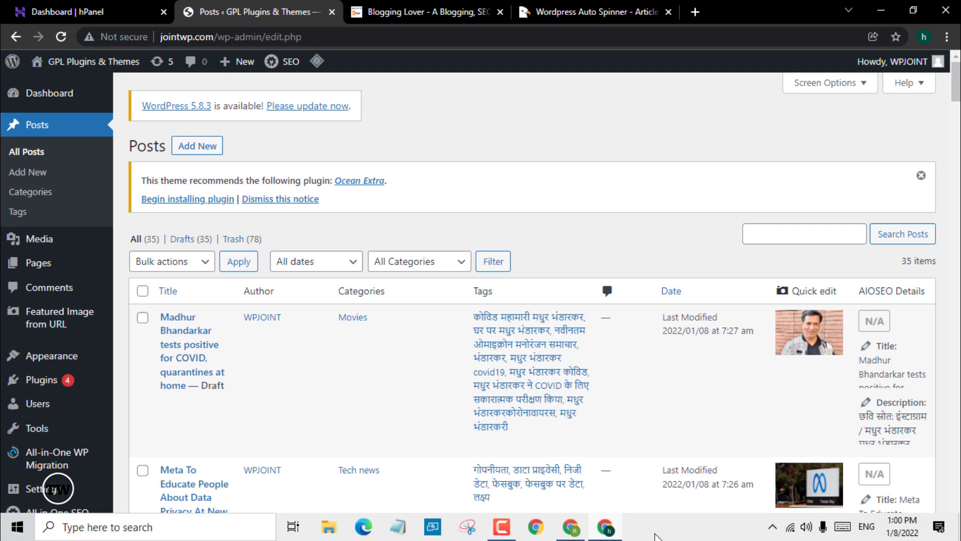
{"action": "left_click", "coordinate": [580, 534]}
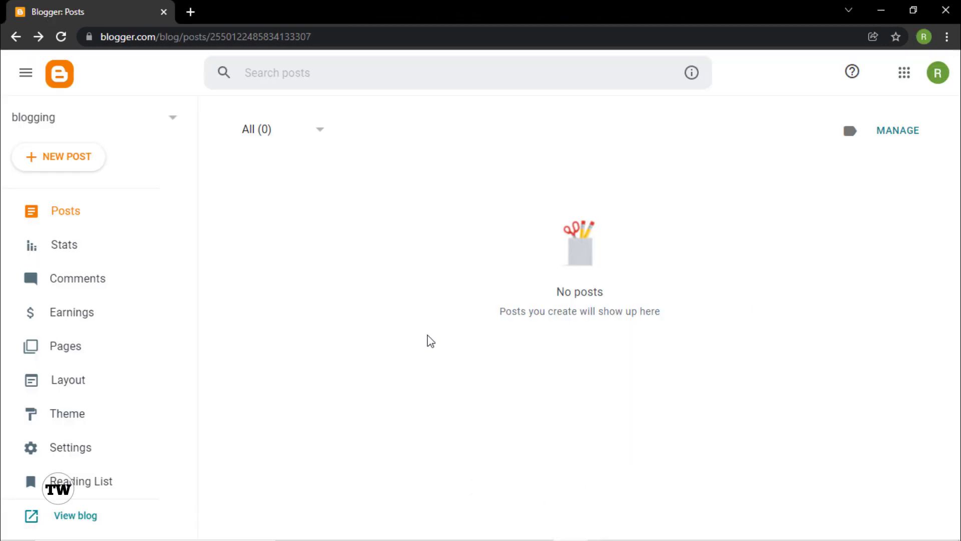
{"action": "mouse_move", "coordinate": [660, 535]}
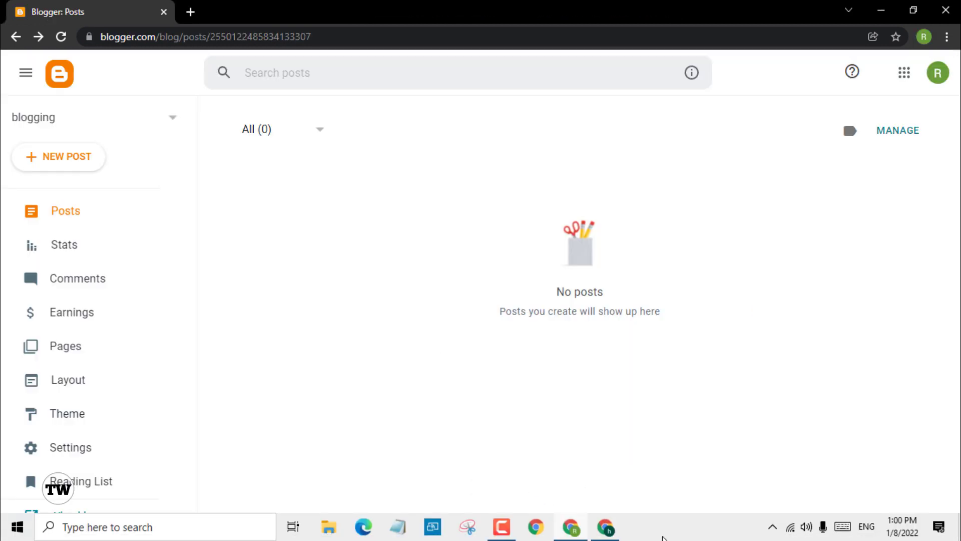
{"action": "left_click", "coordinate": [609, 534]}
Open the page for adding new WordPress plugins and search it for "blogger xml".
{"action": "scroll", "coordinate": [439, 403], "scroll_direction": "down", "scroll_amount": 2}
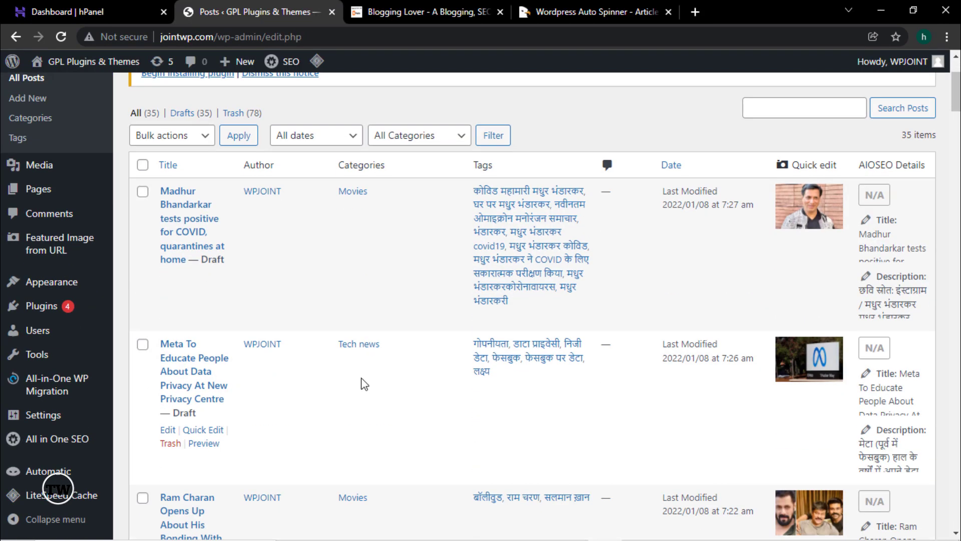
{"action": "mouse_move", "coordinate": [65, 316]}
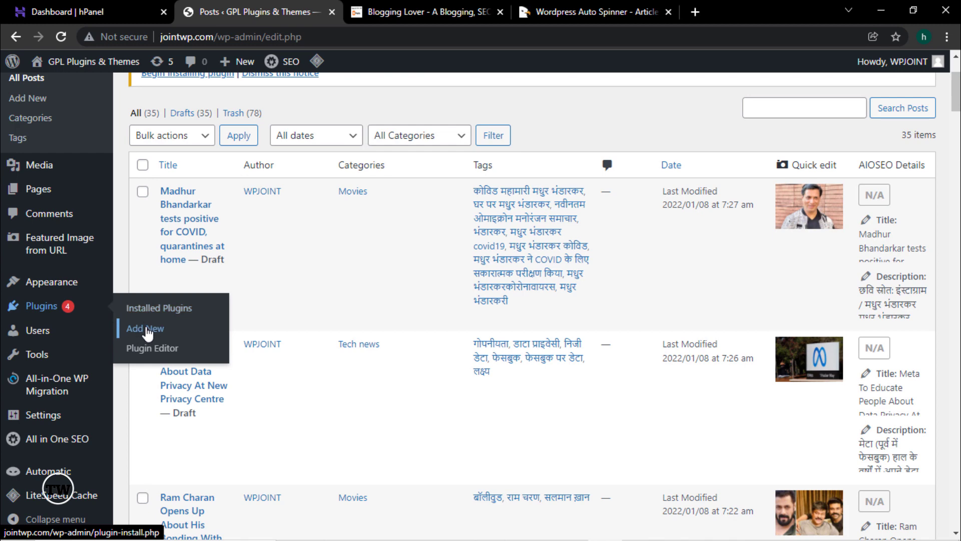
{"action": "left_click", "coordinate": [146, 332]}
{"action": "left_click", "coordinate": [779, 242]}
{"action": "type", "text": "blogger xml"}
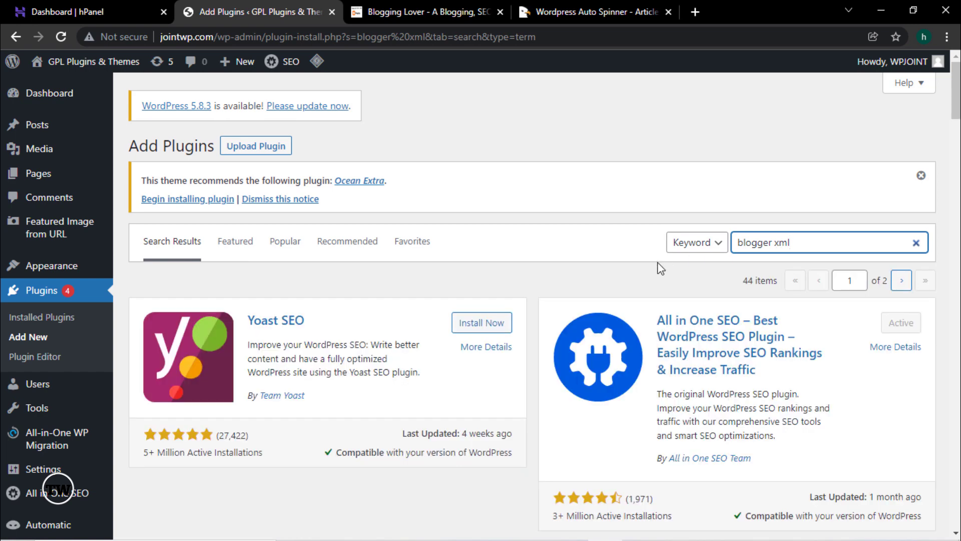
Find the Export to Blogger plugin in the search results and update it.
{"action": "scroll", "coordinate": [661, 269], "scroll_direction": "down", "scroll_amount": 8}
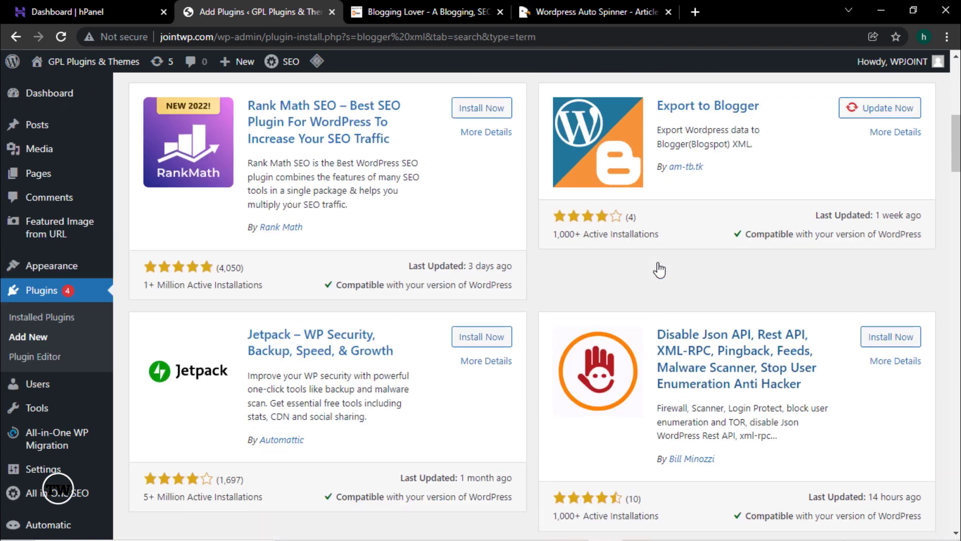
{"action": "scroll", "coordinate": [659, 271], "scroll_direction": "up", "scroll_amount": 1}
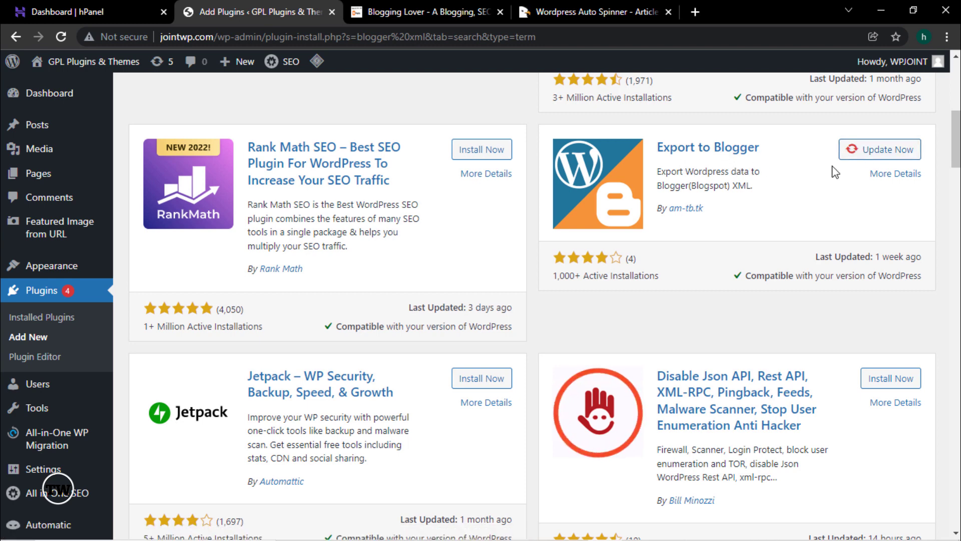
{"action": "left_click", "coordinate": [874, 159]}
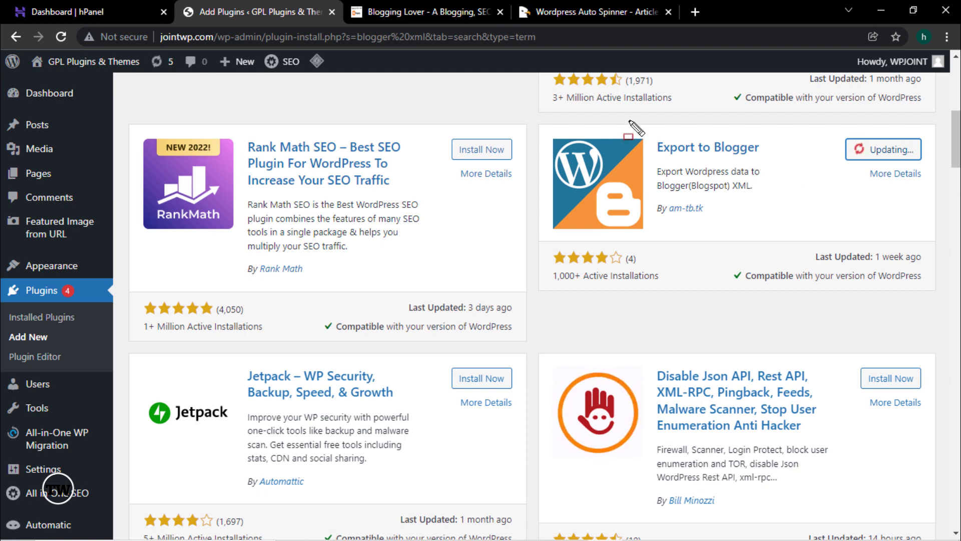
{"action": "mouse_move", "coordinate": [562, 133]}
{"action": "left_mouse_down"}
{"action": "mouse_move", "coordinate": [954, 257]}
{"action": "mouse_move", "coordinate": [926, 273]}
{"action": "mouse_move", "coordinate": [938, 284]}
{"action": "left_mouse_up"}
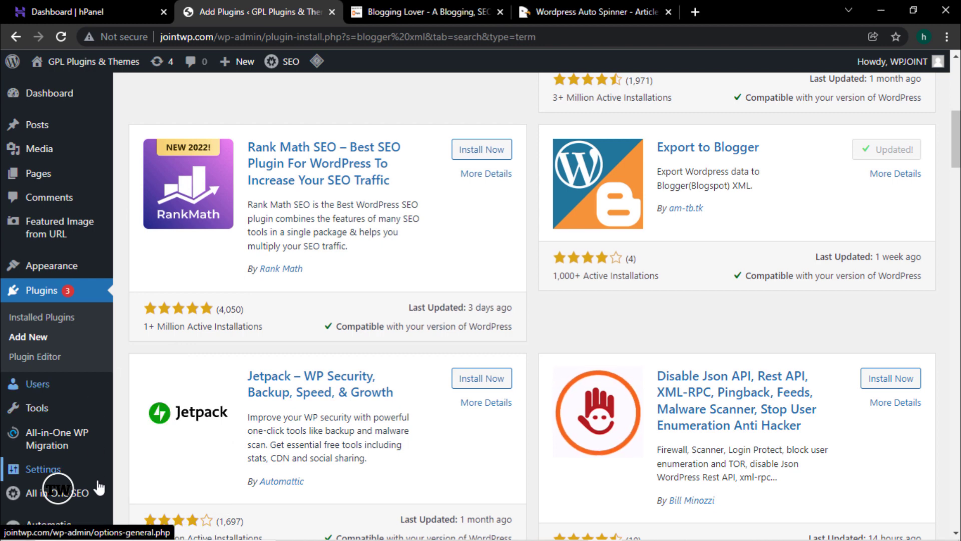
Open the Export to Blogger settings page and show its export options and category list.
{"action": "mouse_move", "coordinate": [84, 484]}
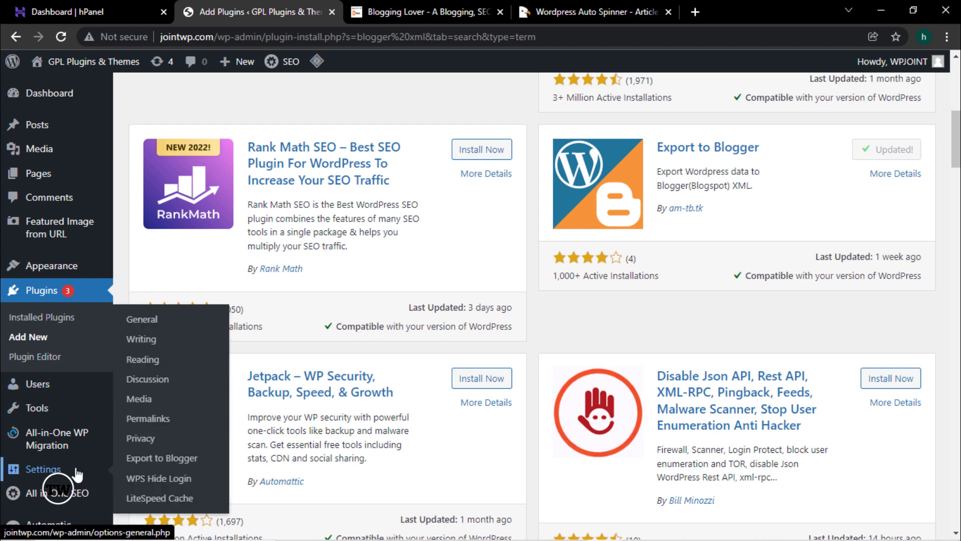
{"action": "left_click", "coordinate": [169, 459]}
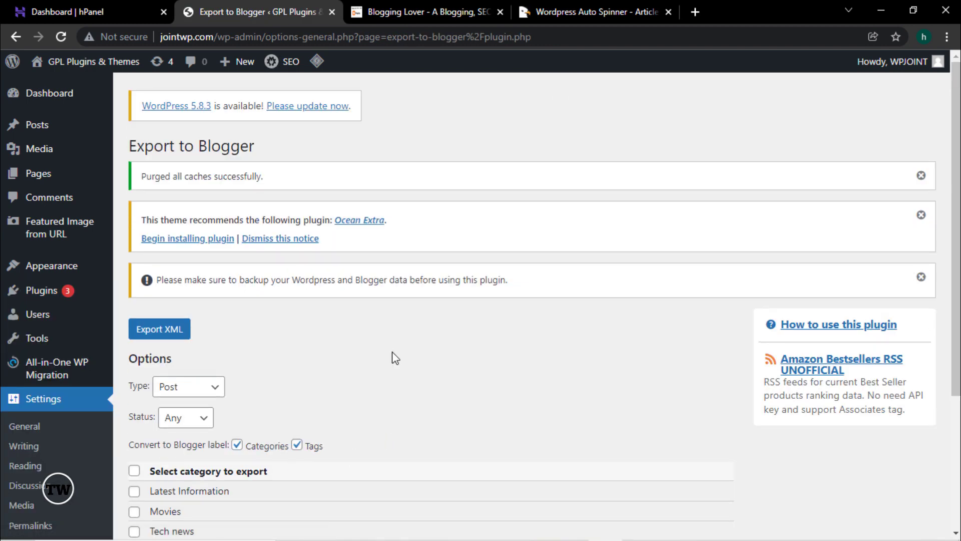
{"action": "scroll", "coordinate": [393, 356], "scroll_direction": "down", "scroll_amount": 4}
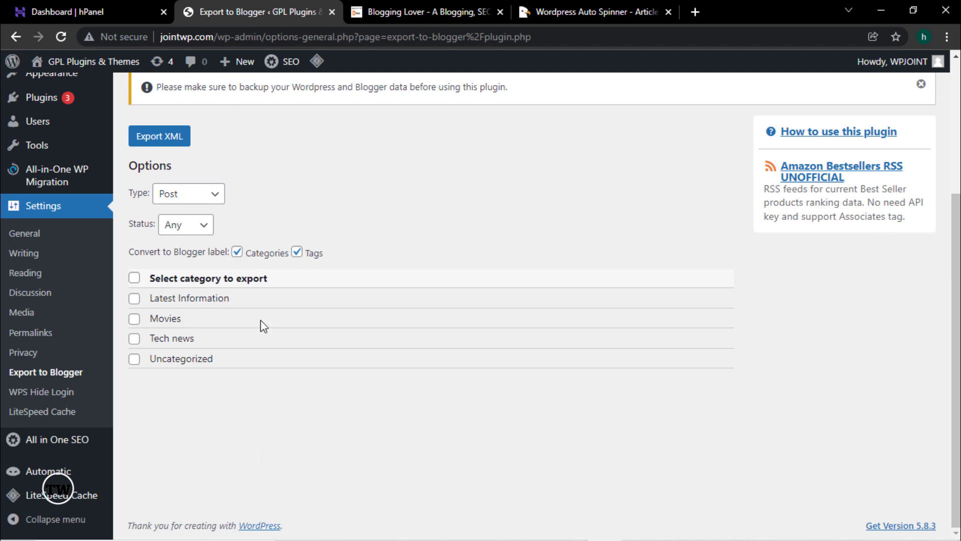
Exclude categories from the Blogger label conversion, set the export status to Draft with type Post, and export the XML.
{"action": "left_click", "coordinate": [238, 253]}
{"action": "left_click", "coordinate": [297, 253]}
{"action": "left_click", "coordinate": [204, 229]}
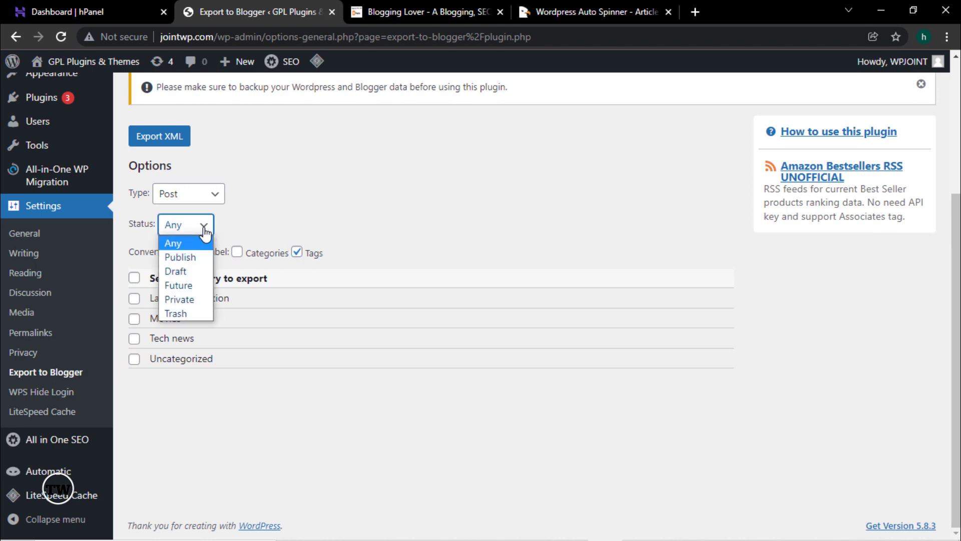
{"action": "left_click", "coordinate": [189, 272]}
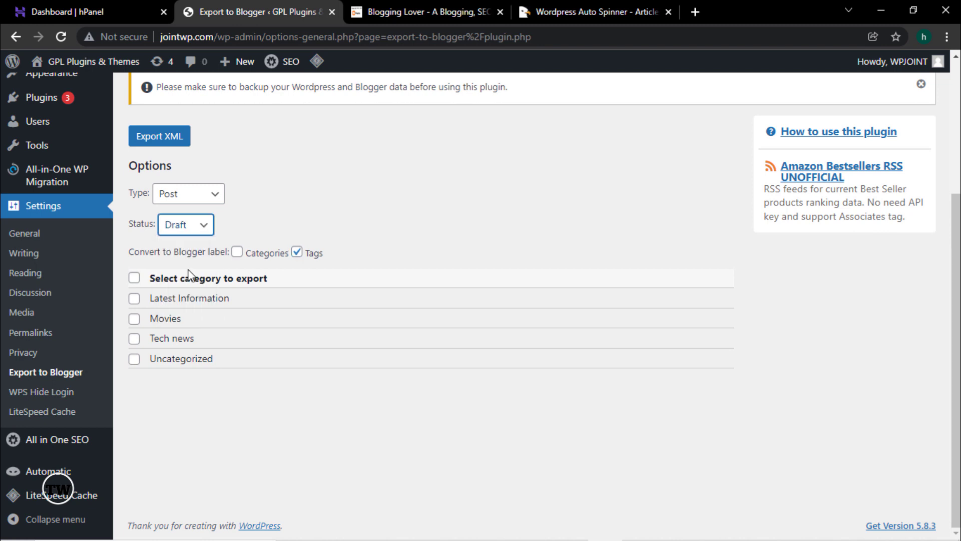
{"action": "left_click", "coordinate": [203, 204]}
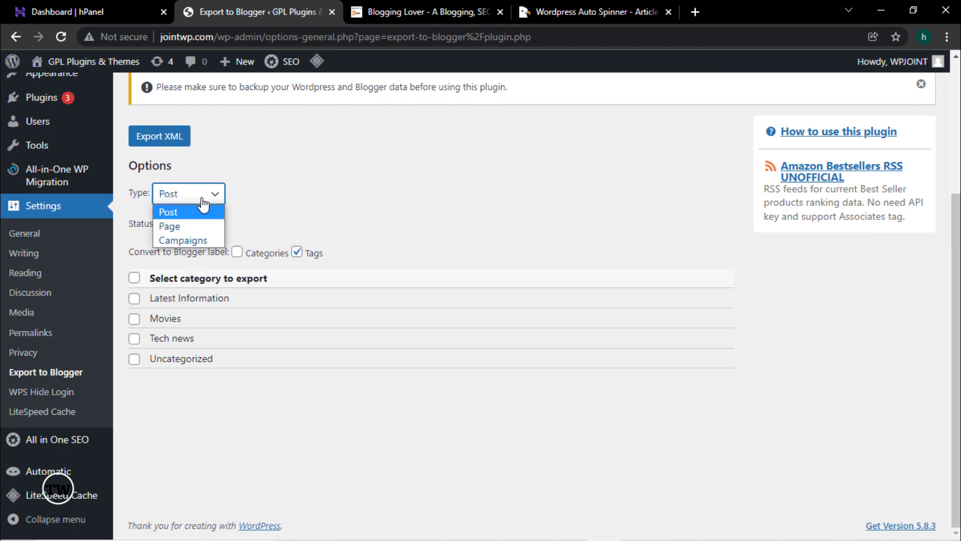
{"action": "left_click", "coordinate": [351, 151]}
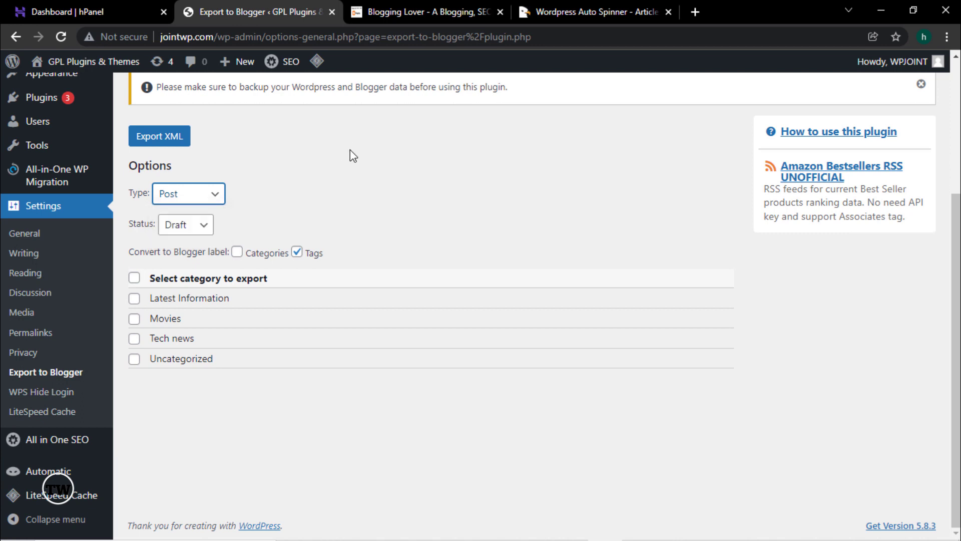
{"action": "left_click", "coordinate": [176, 144]}
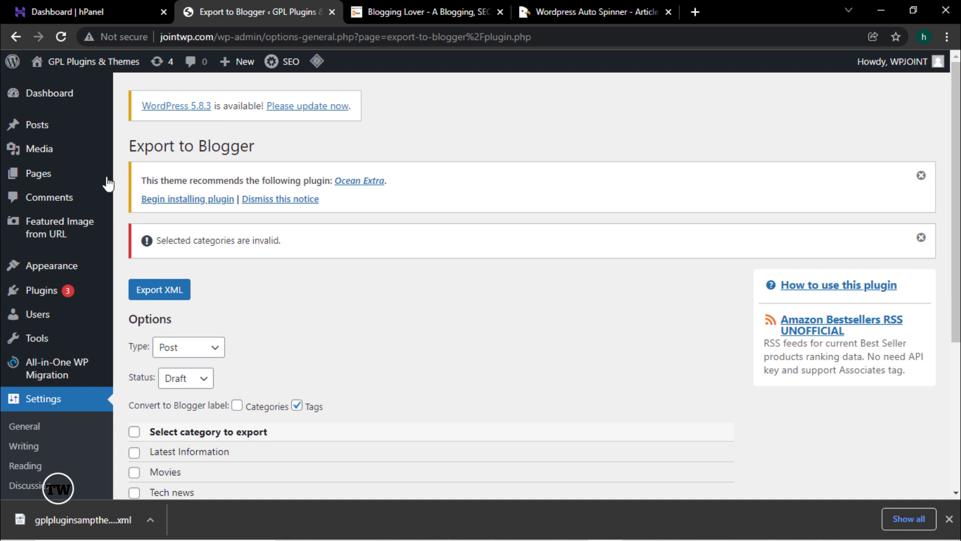
Open the WordPress posts list, and search CodeCanyon for "auto blogging" to browse the matching plugins.
{"action": "left_click", "coordinate": [66, 134]}
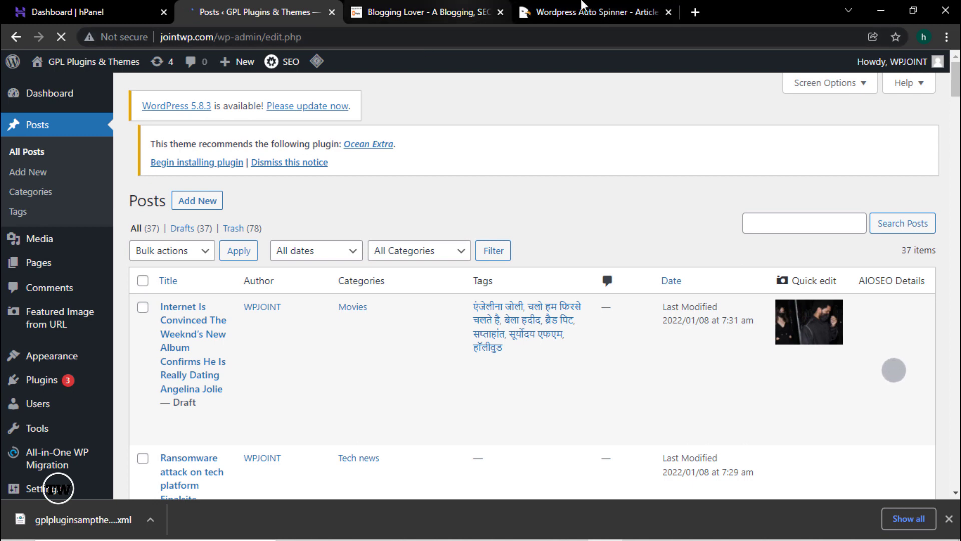
{"action": "left_click", "coordinate": [530, 10]}
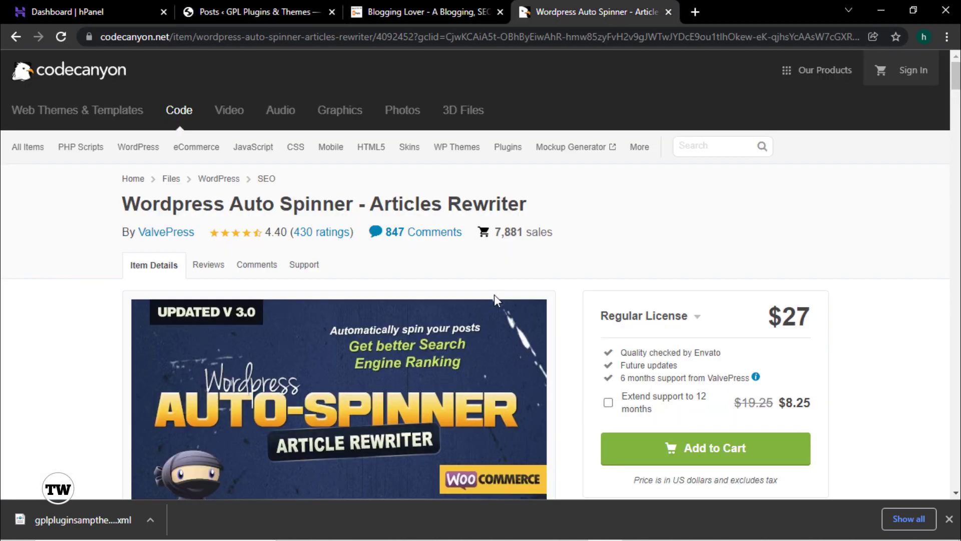
{"action": "left_click", "coordinate": [734, 144]}
{"action": "type", "text": "auto blogging"}
{"action": "key", "text": "Return"}
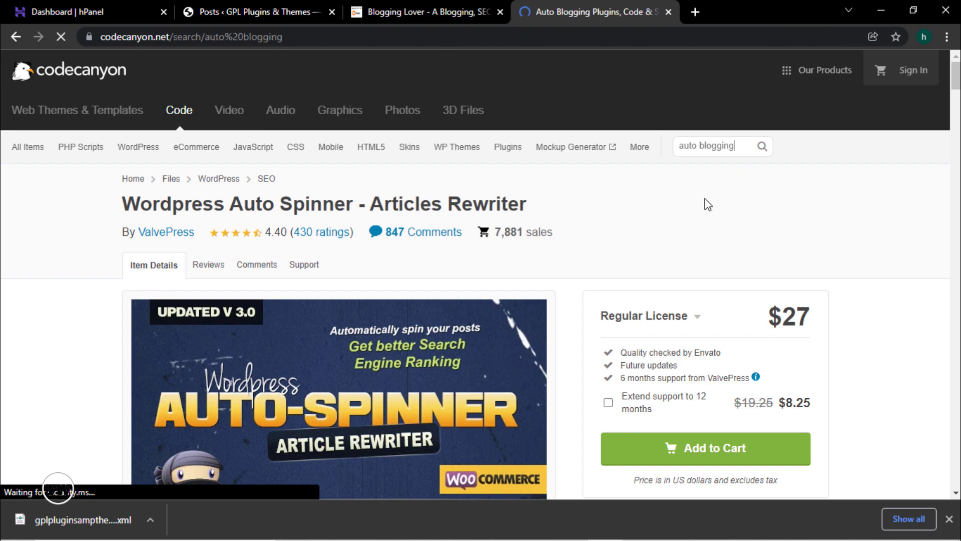
{"action": "scroll", "coordinate": [646, 233], "scroll_direction": "down", "scroll_amount": 12}
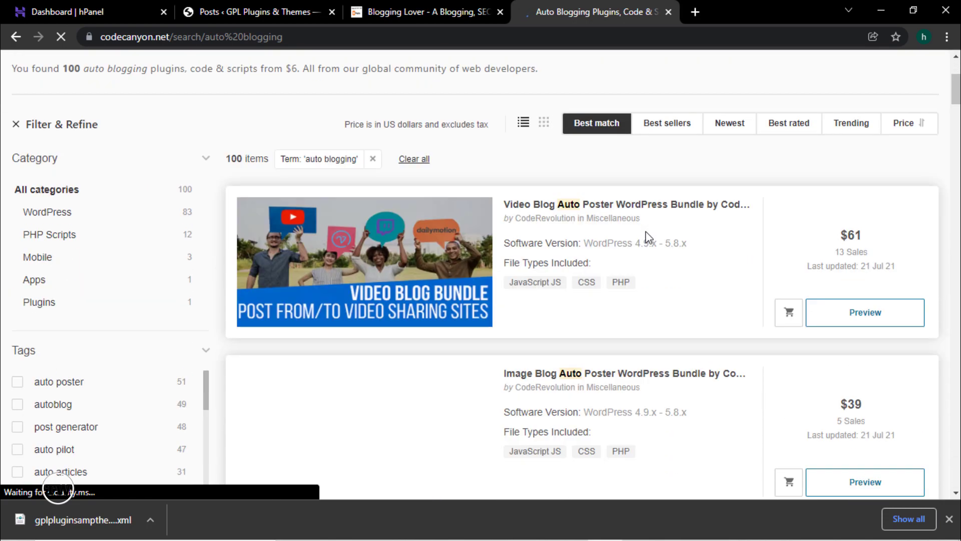
{"action": "scroll", "coordinate": [648, 235], "scroll_direction": "down", "scroll_amount": 10}
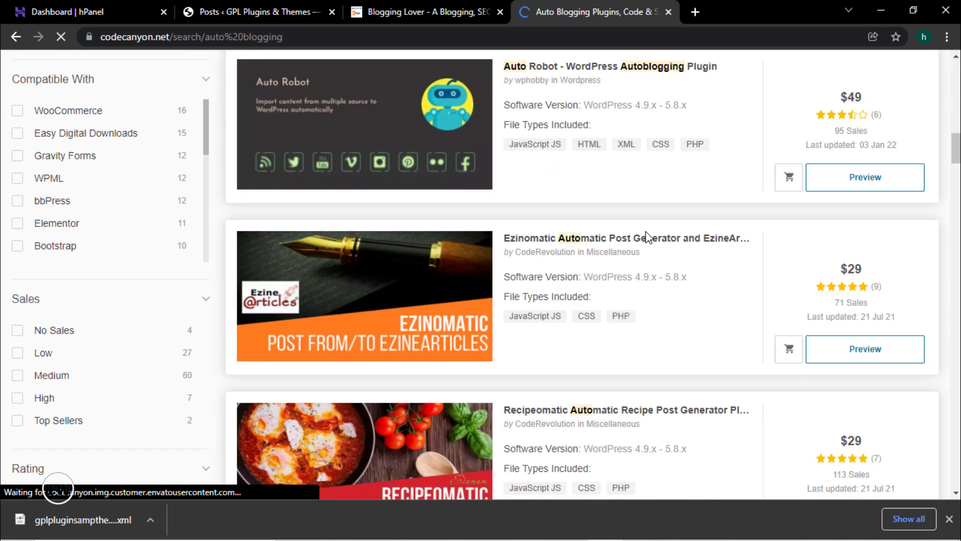
{"action": "scroll", "coordinate": [649, 236], "scroll_direction": "down", "scroll_amount": 3}
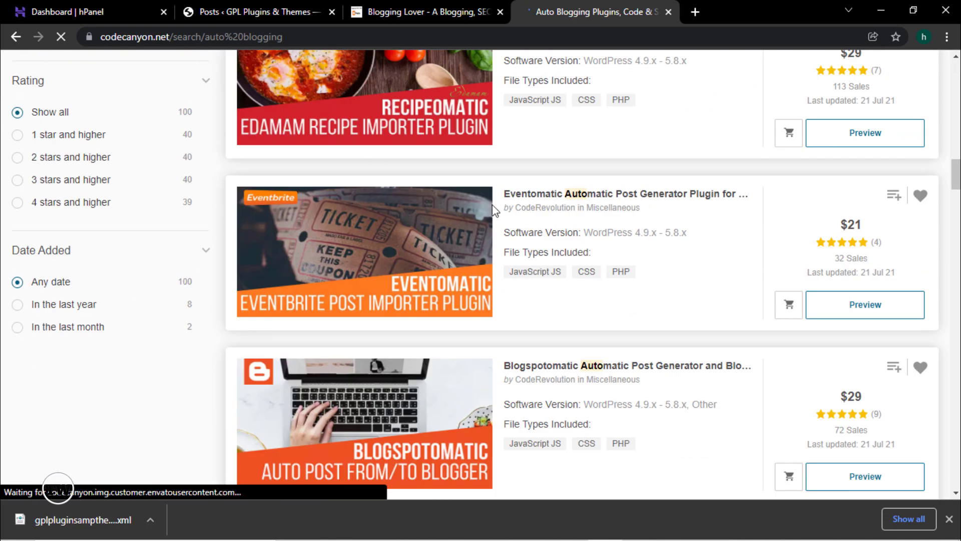
{"action": "scroll", "coordinate": [596, 326], "scroll_direction": "up", "scroll_amount": 3}
{"action": "scroll", "coordinate": [594, 327], "scroll_direction": "up", "scroll_amount": 10}
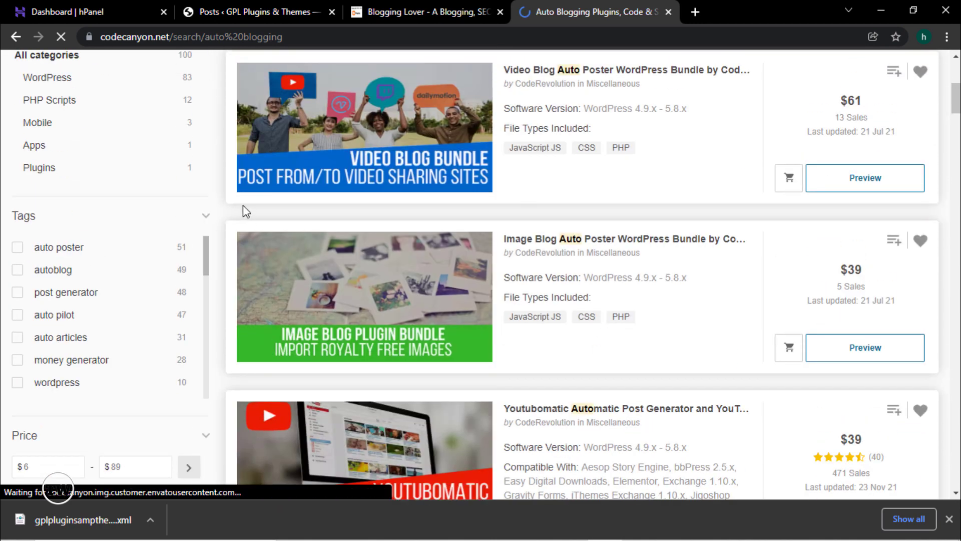
Search Google for "wp automatic" and open the CodeCanyon page of the WordPress Automatic Plugin to examine its regular license price.
{"action": "left_click", "coordinate": [190, 40]}
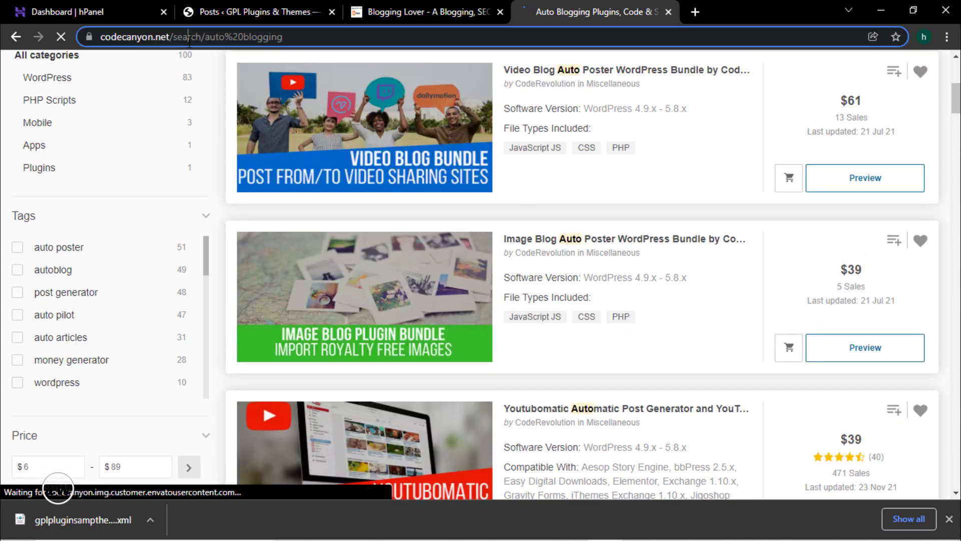
{"action": "type", "text": "wp au"}
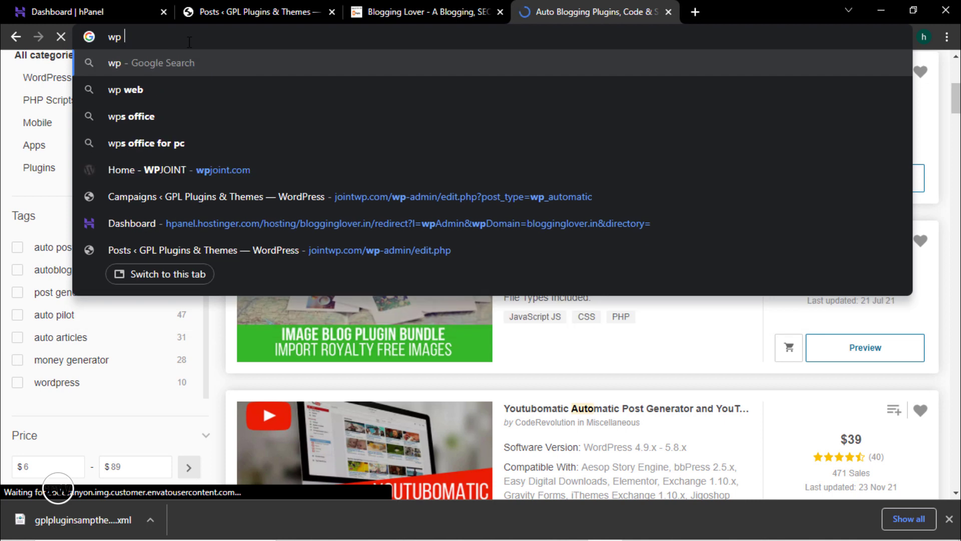
{"action": "type", "text": "to"}
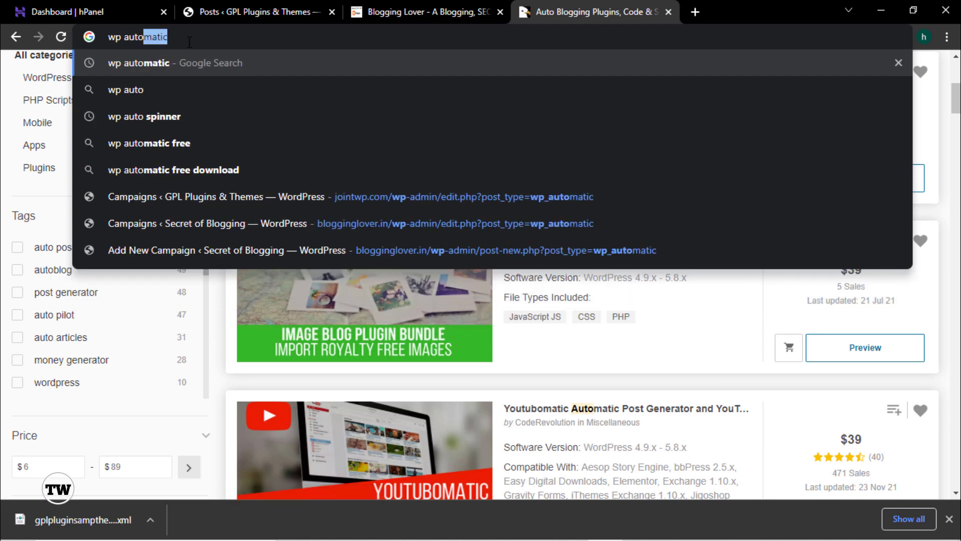
{"action": "key", "text": "Return"}
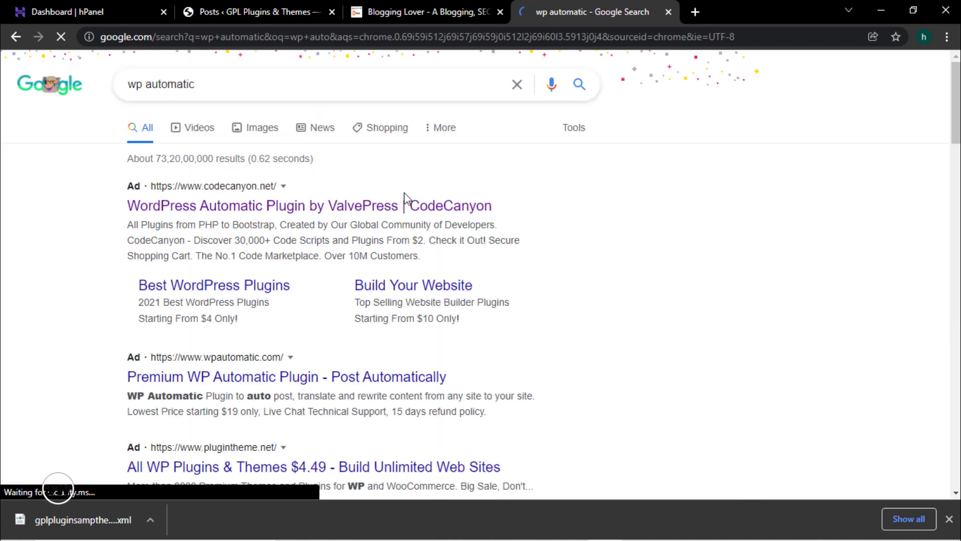
{"action": "left_click", "coordinate": [320, 212]}
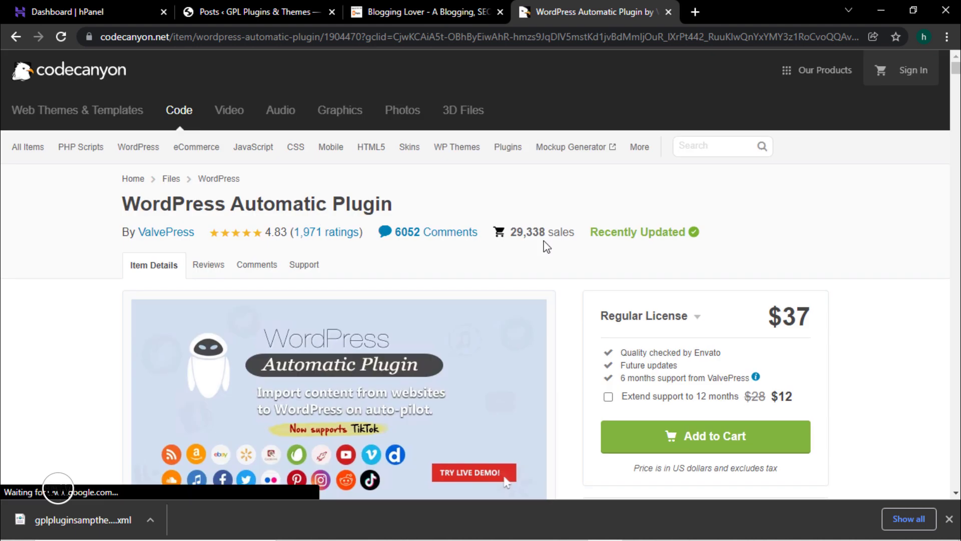
{"action": "scroll", "coordinate": [543, 245], "scroll_direction": "down", "scroll_amount": 2}
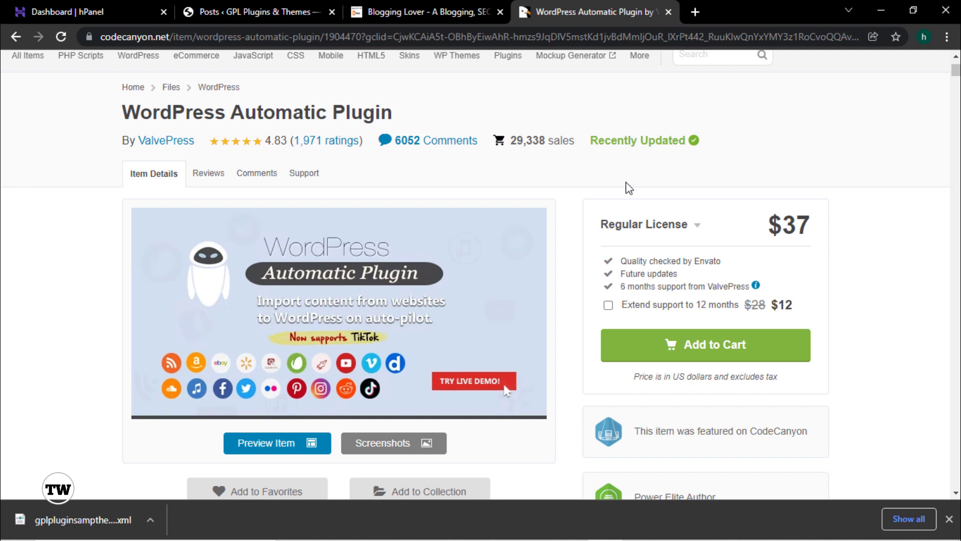
{"action": "left_click_drag", "start_coordinate": [852, 235], "coordinate": [769, 227]}
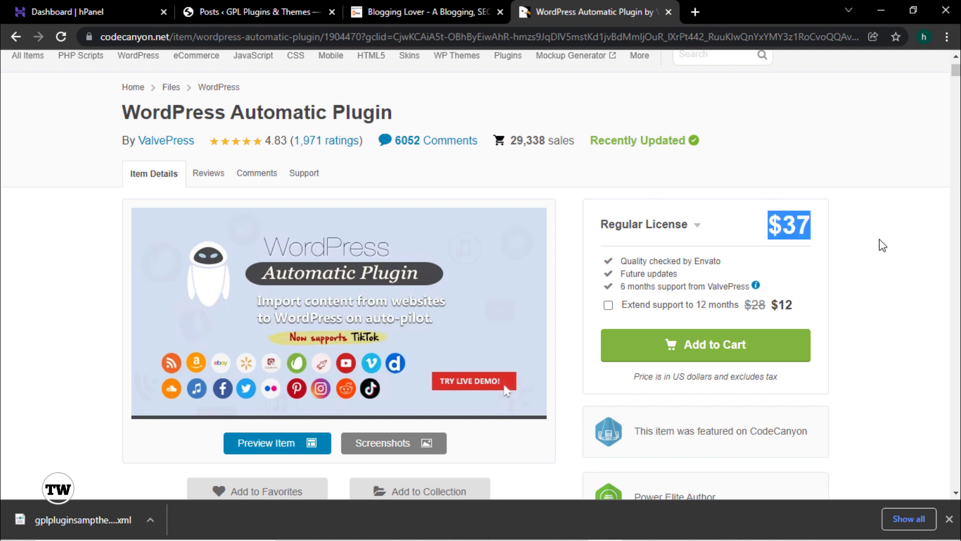
{"action": "left_click", "coordinate": [879, 240]}
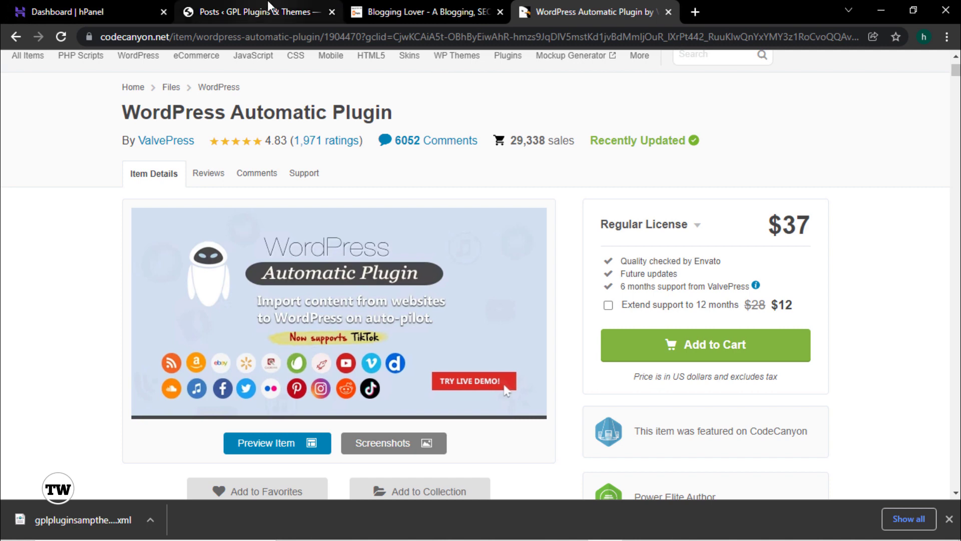
Return to the WordPress posts list to show the draft posts, and switch to the Blogger posts page.
{"action": "left_click", "coordinate": [280, 6]}
{"action": "scroll", "coordinate": [404, 294], "scroll_direction": "down", "scroll_amount": 3}
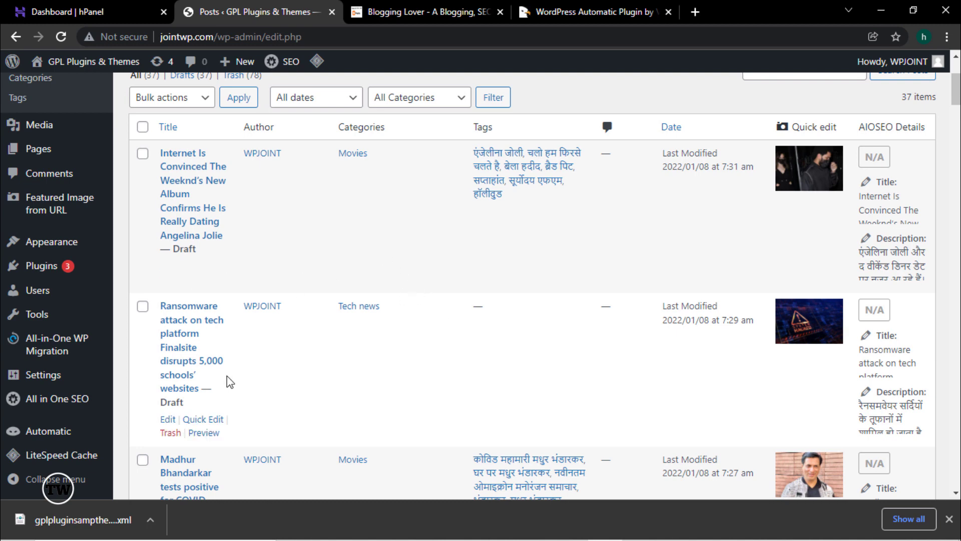
{"action": "mouse_move", "coordinate": [101, 522]}
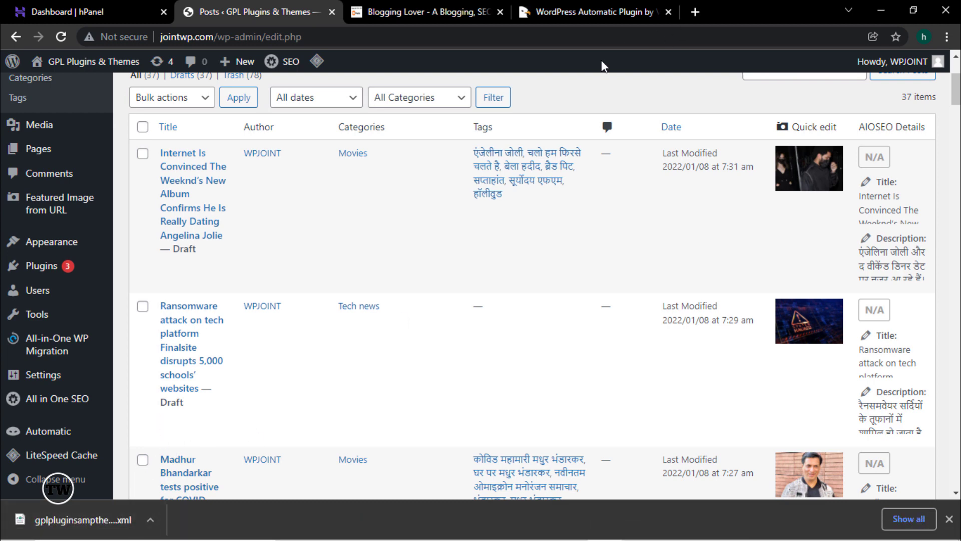
{"action": "mouse_move", "coordinate": [611, 509]}
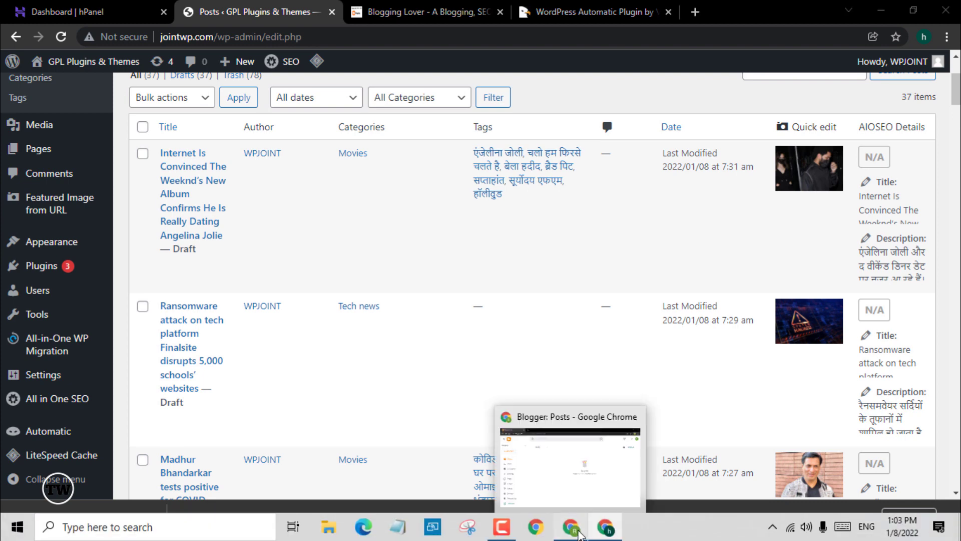
{"action": "left_click", "coordinate": [576, 530]}
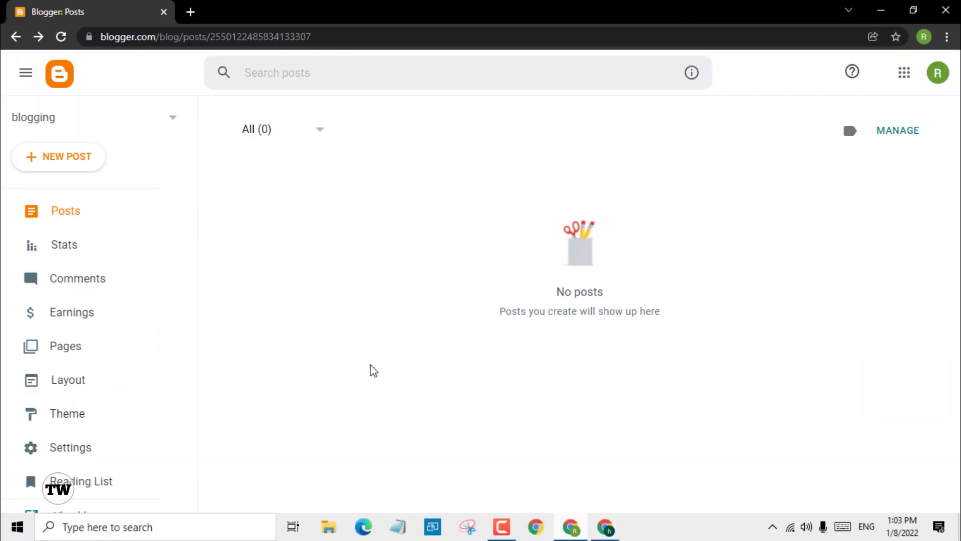
Open Import content under Manage Blog in the Blogger settings and disable automatic publishing of all imported posts and pages.
{"action": "left_click", "coordinate": [90, 451]}
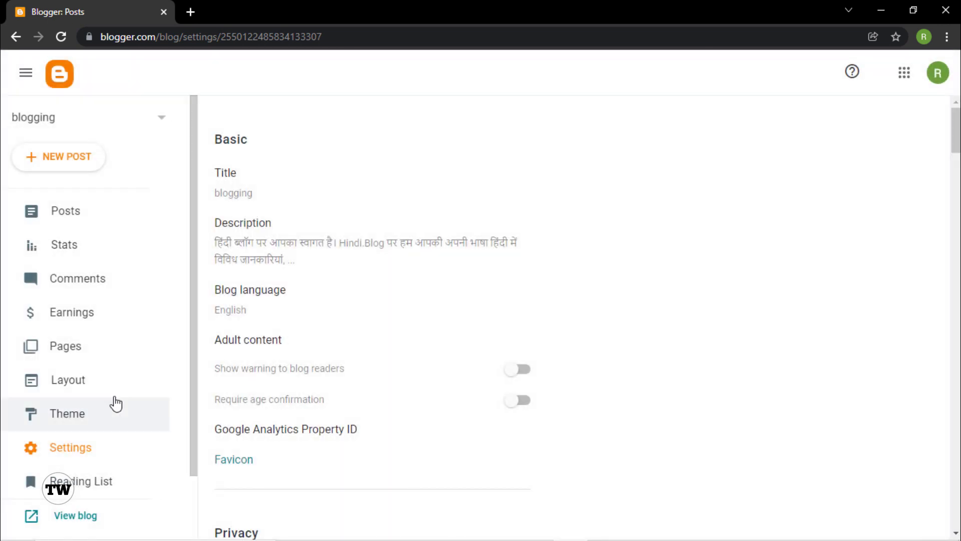
{"action": "scroll", "coordinate": [113, 399], "scroll_direction": "down", "scroll_amount": 2}
{"action": "scroll", "coordinate": [392, 438], "scroll_direction": "down", "scroll_amount": 20}
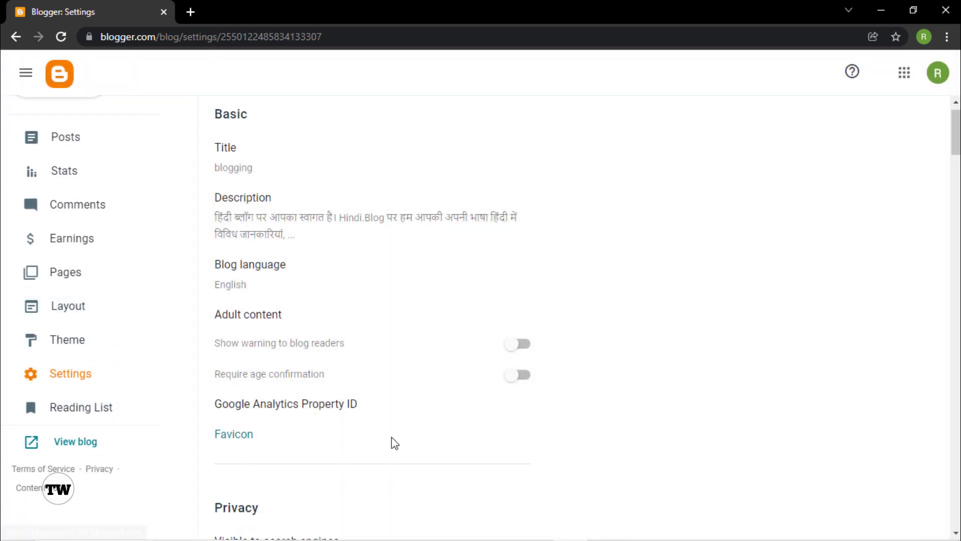
{"action": "scroll", "coordinate": [392, 437], "scroll_direction": "down", "scroll_amount": 15}
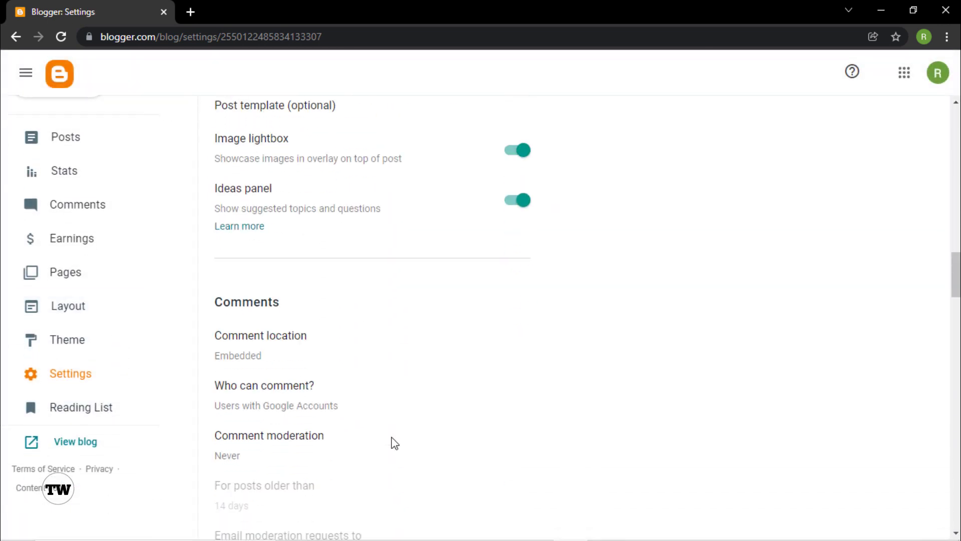
{"action": "scroll", "coordinate": [392, 437], "scroll_direction": "down", "scroll_amount": 9}
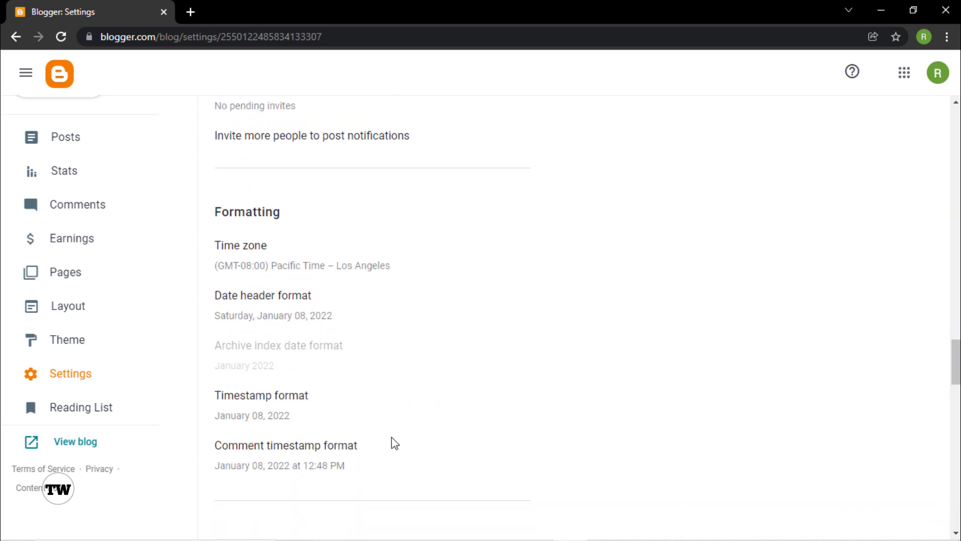
{"action": "scroll", "coordinate": [391, 437], "scroll_direction": "down", "scroll_amount": 14}
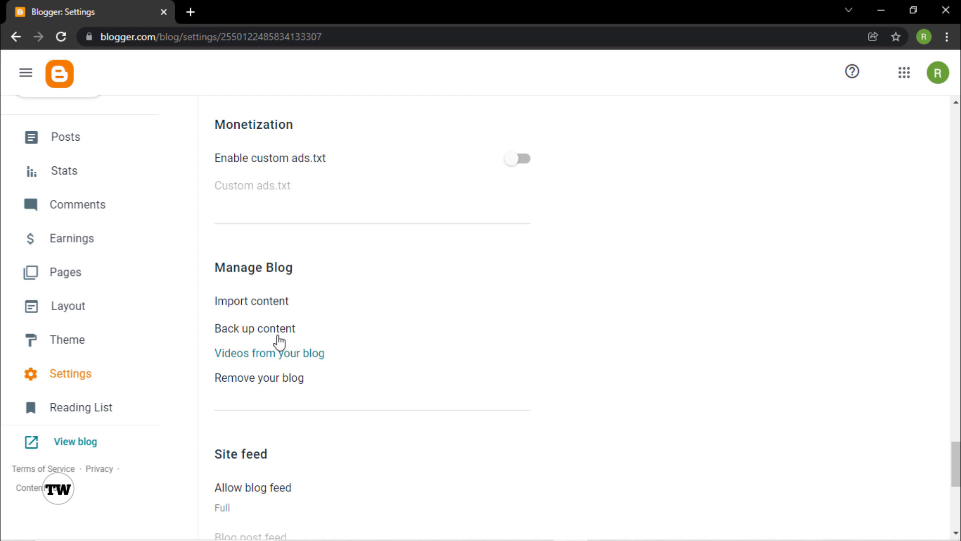
{"action": "left_click", "coordinate": [253, 306]}
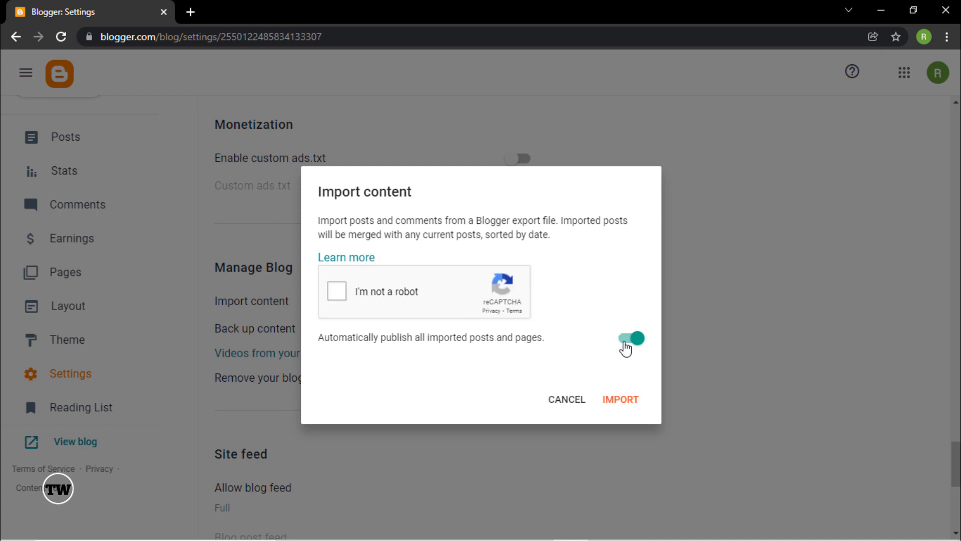
{"action": "left_click", "coordinate": [632, 340]}
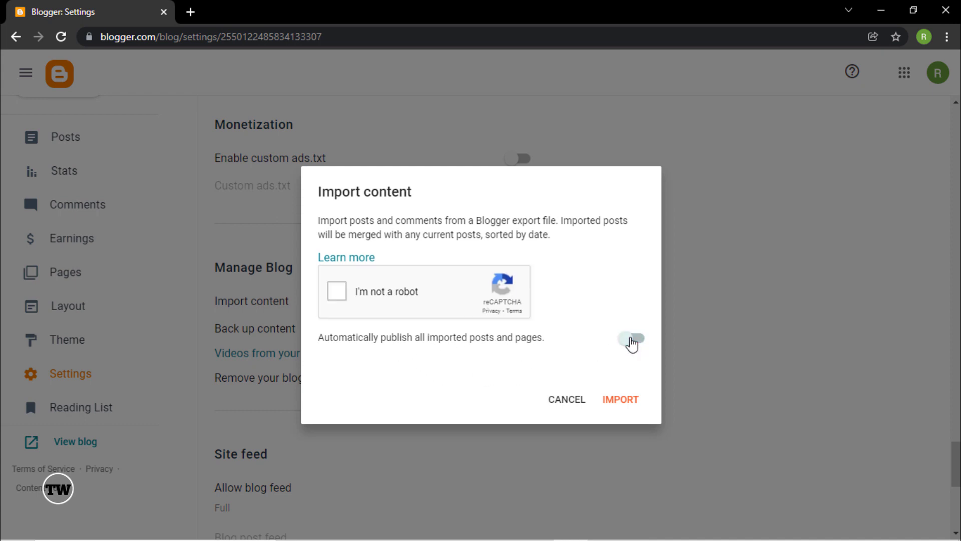
Complete the reCAPTCHA check by selecting only the images with palm trees and verifying the selection.
{"action": "left_click", "coordinate": [343, 297]}
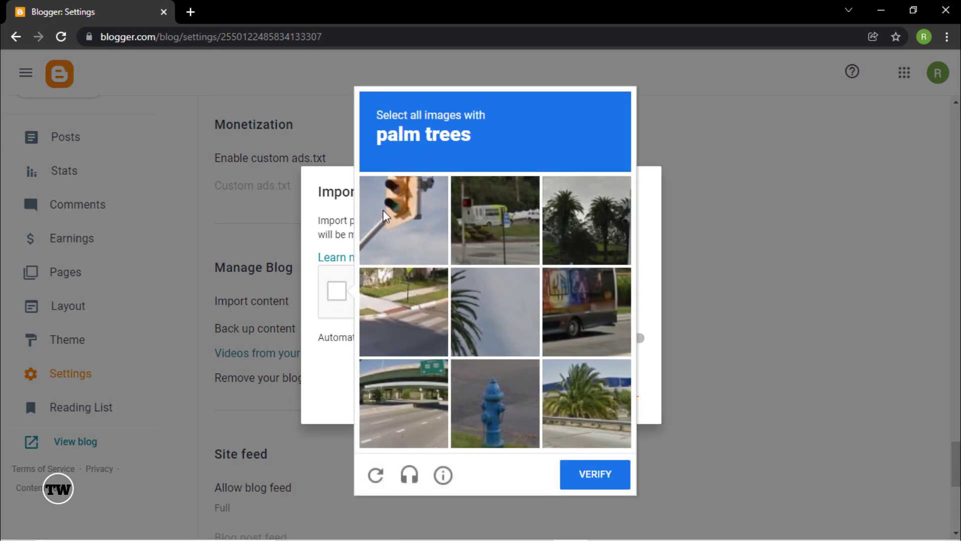
{"action": "left_click", "coordinate": [601, 423]}
{"action": "left_click", "coordinate": [570, 208]}
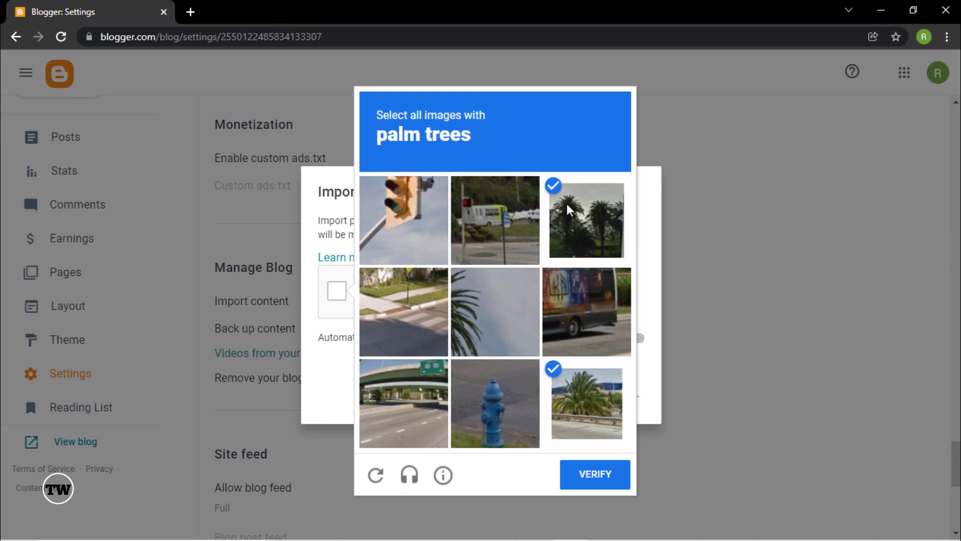
{"action": "left_click", "coordinate": [387, 306]}
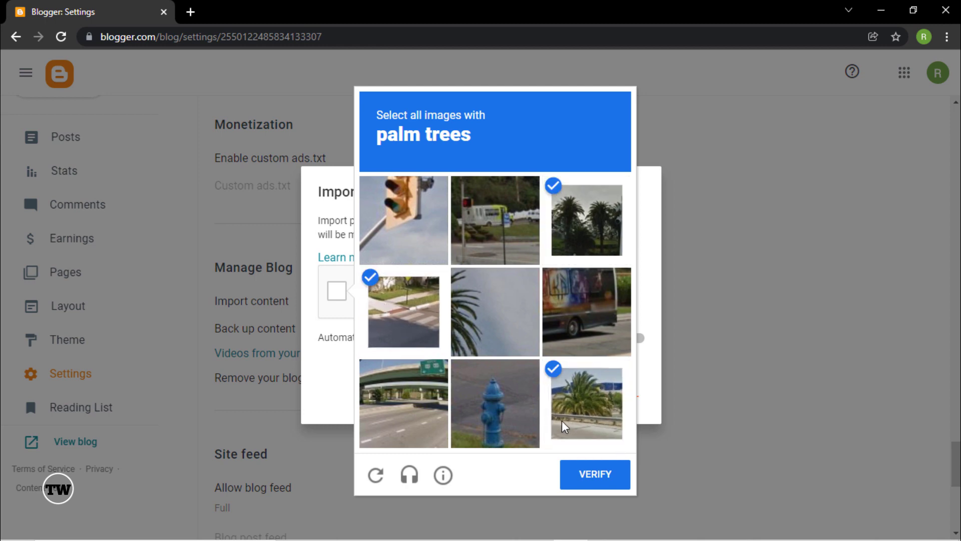
{"action": "left_click", "coordinate": [487, 323]}
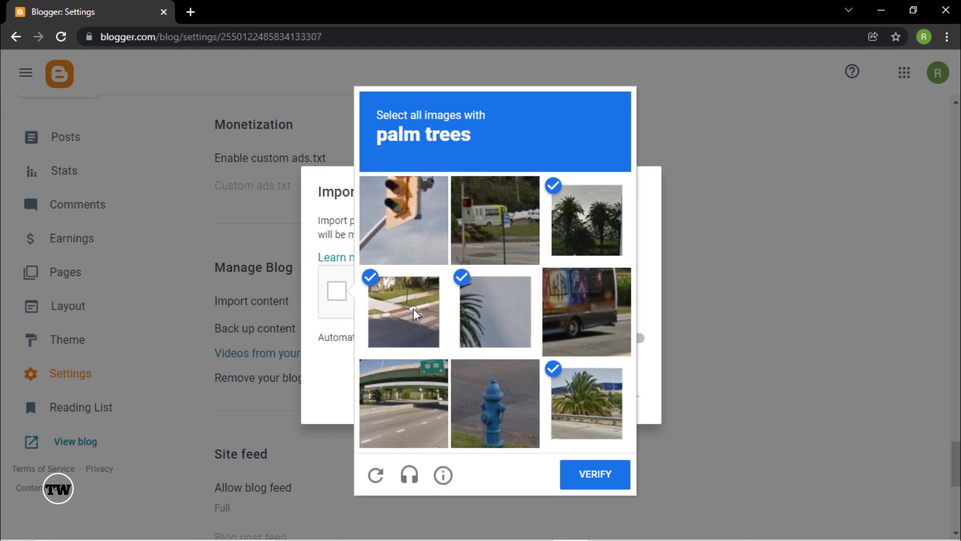
{"action": "left_click", "coordinate": [420, 317]}
{"action": "left_click", "coordinate": [615, 474]}
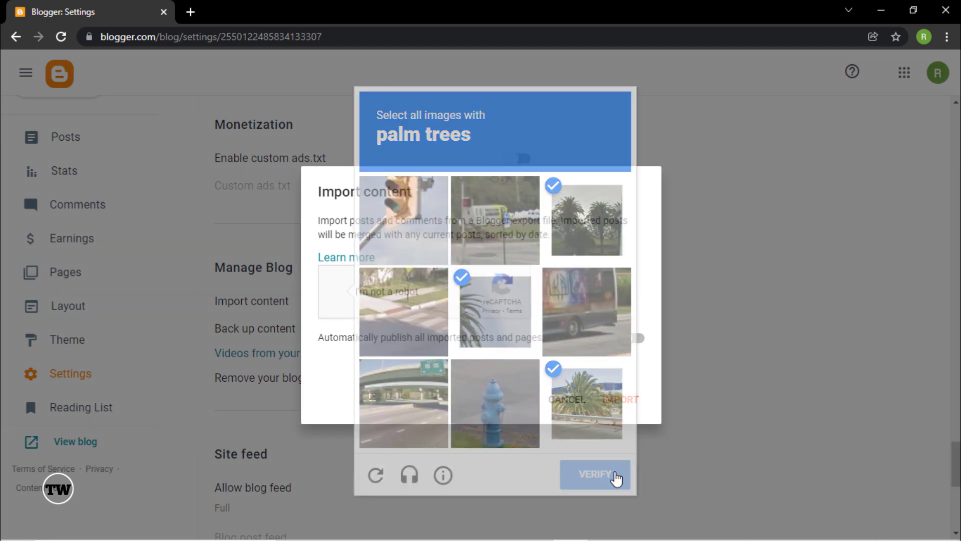
Import the gplpluginsampthemes.WordPress.2022-01-08 file from Downloads into the blog and open its posts list.
{"action": "left_click", "coordinate": [623, 400]}
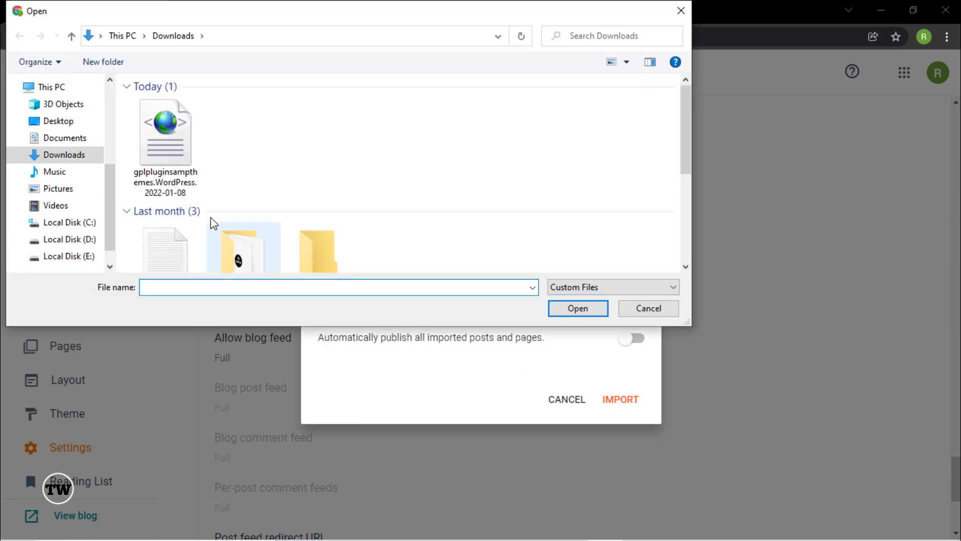
{"action": "left_click", "coordinate": [167, 180]}
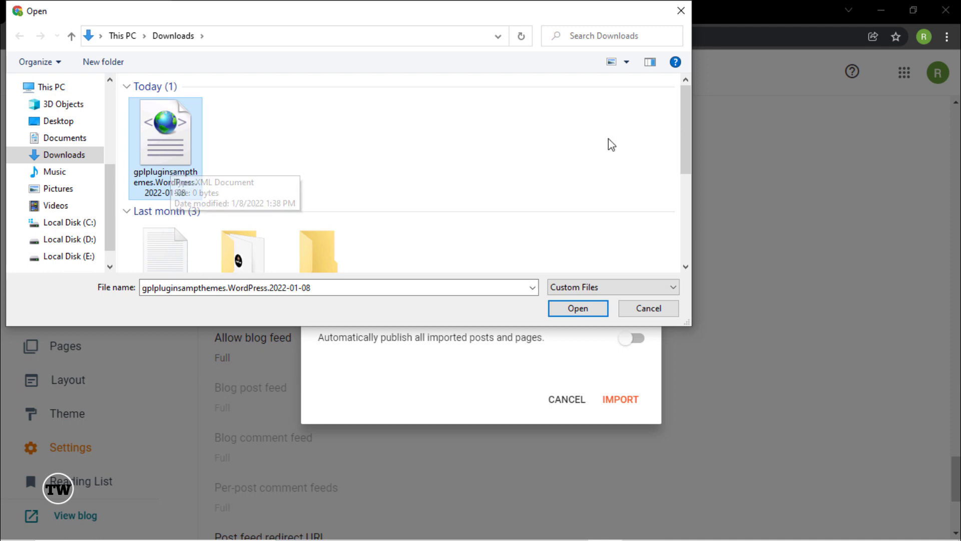
{"action": "left_click", "coordinate": [574, 309]}
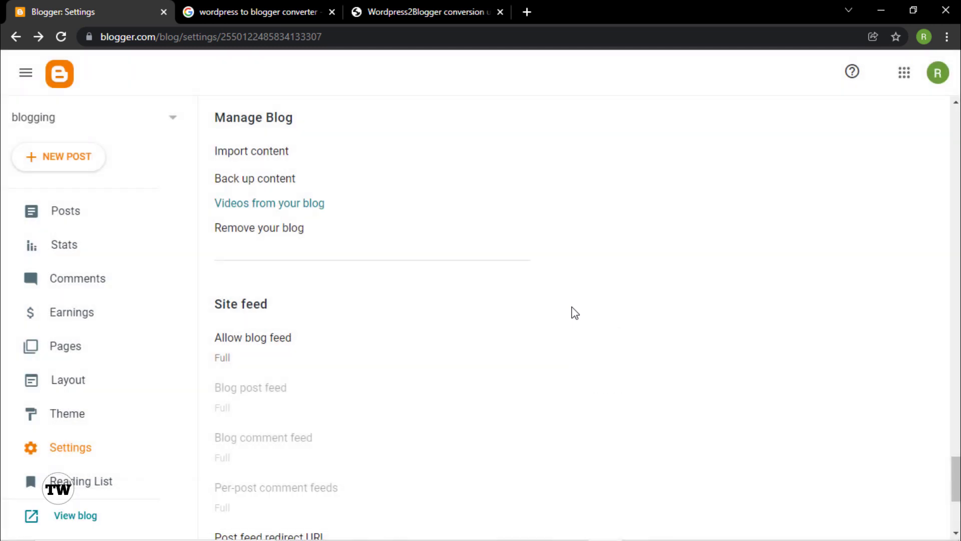
{"action": "left_click", "coordinate": [70, 213]}
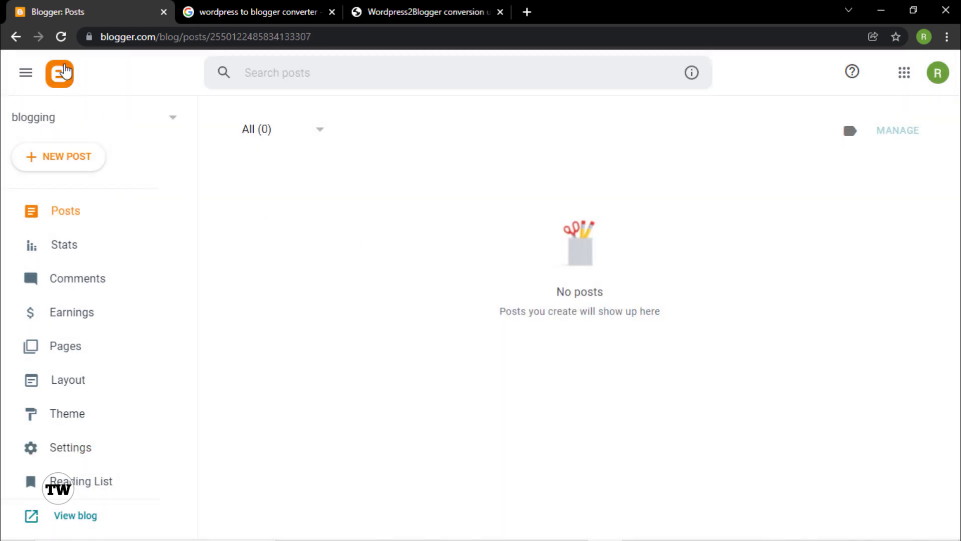
Reload the blog's posts list to check for imported posts, reviewing the WordPress Export to Blogger options between reloads.
{"action": "left_click", "coordinate": [60, 36]}
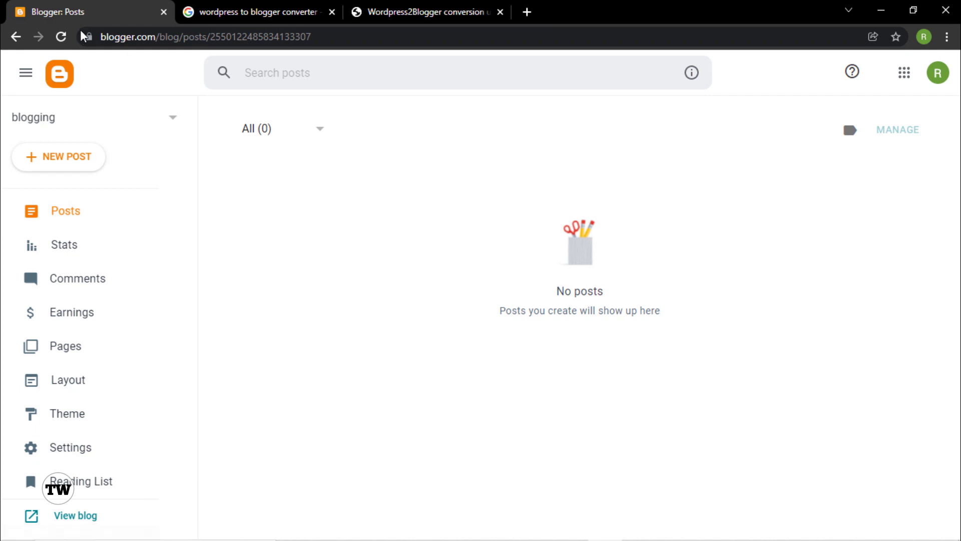
{"action": "left_click", "coordinate": [61, 37]}
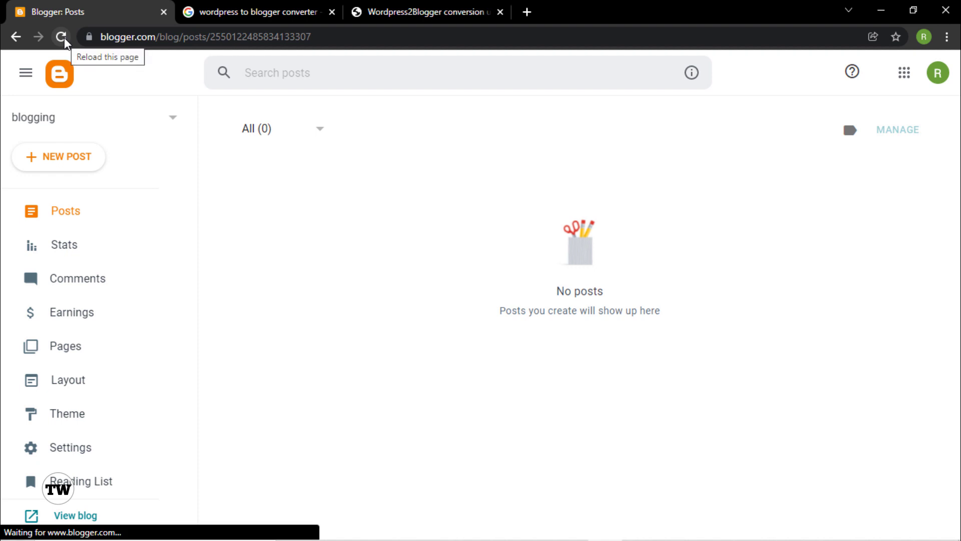
{"action": "left_click", "coordinate": [61, 37]}
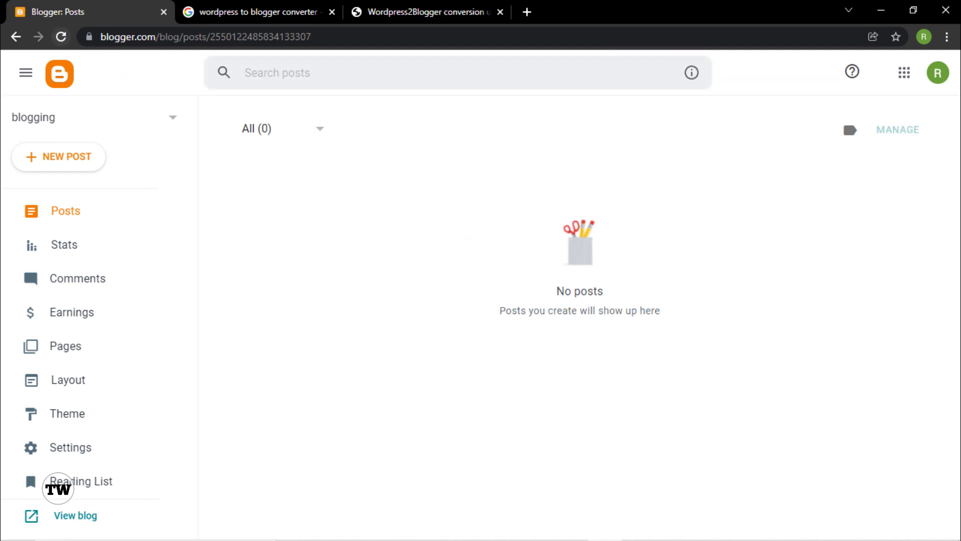
{"action": "mouse_move", "coordinate": [591, 513]}
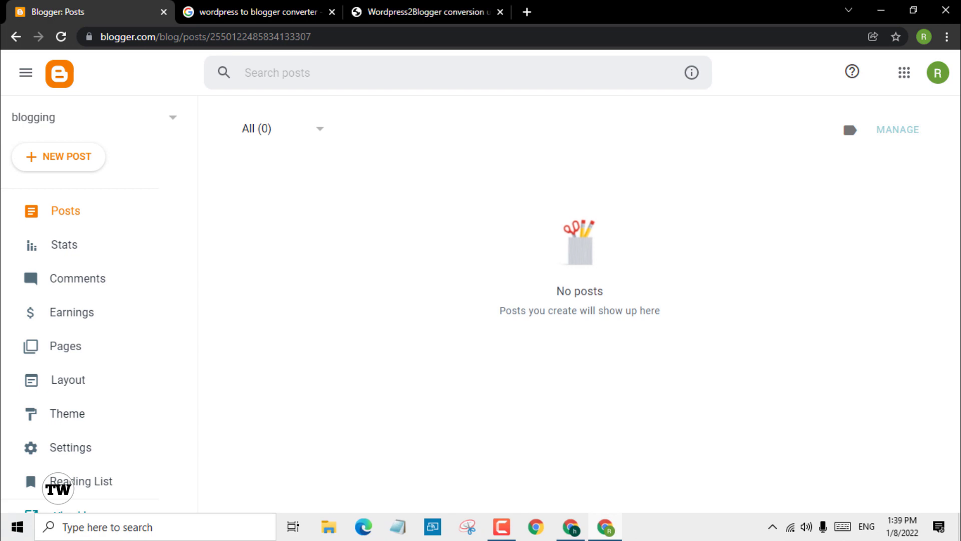
{"action": "left_click", "coordinate": [570, 528]}
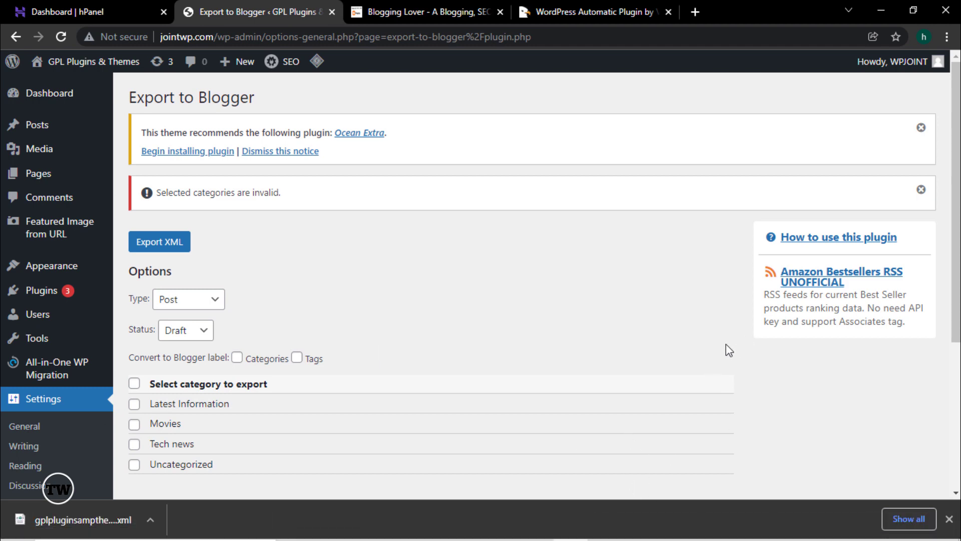
{"action": "scroll", "coordinate": [480, 380], "scroll_direction": "down", "scroll_amount": 3}
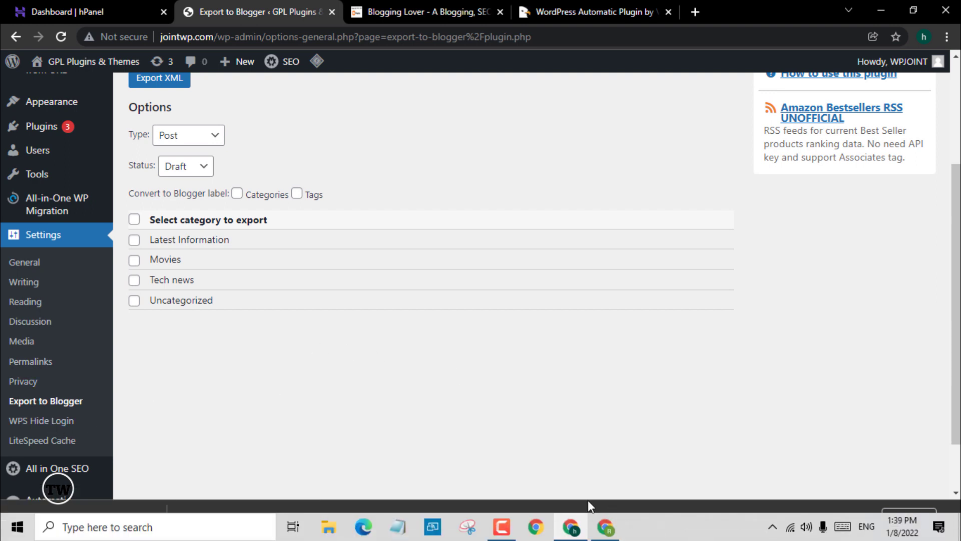
{"action": "left_click", "coordinate": [608, 530]}
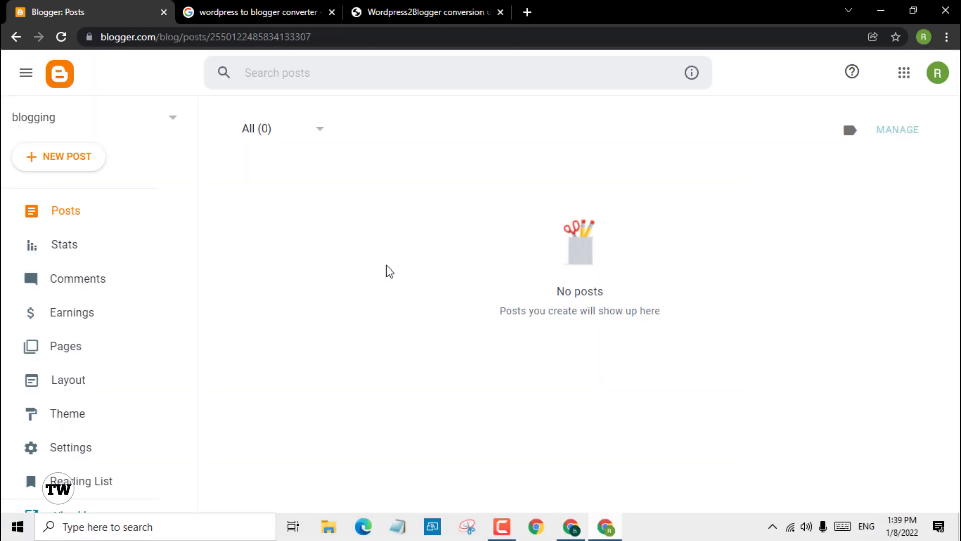
{"action": "left_click", "coordinate": [57, 34]}
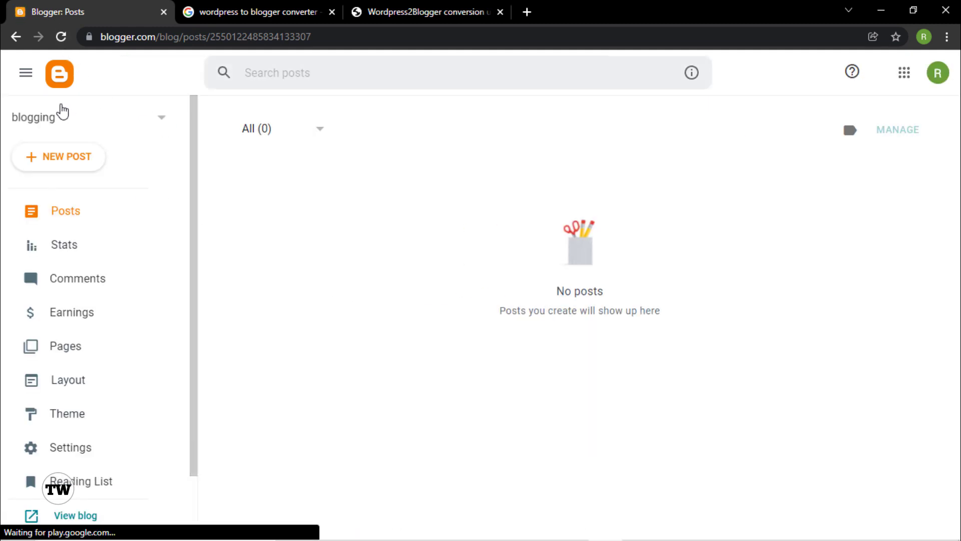
{"action": "left_click", "coordinate": [60, 36]}
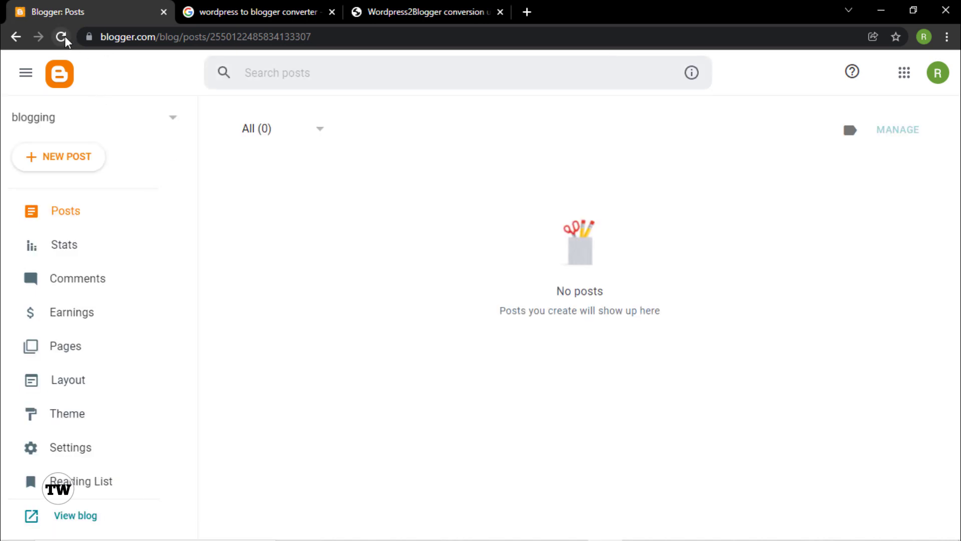
{"action": "left_click", "coordinate": [62, 36]}
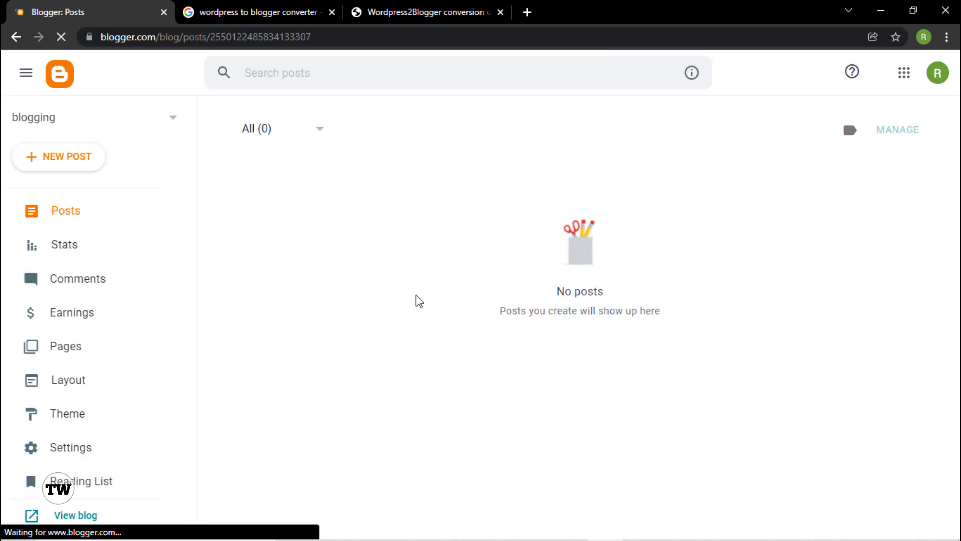
Switch to WordPress and use its Export tool to download an export file containing only posts with Draft status.
{"action": "mouse_move", "coordinate": [693, 539]}
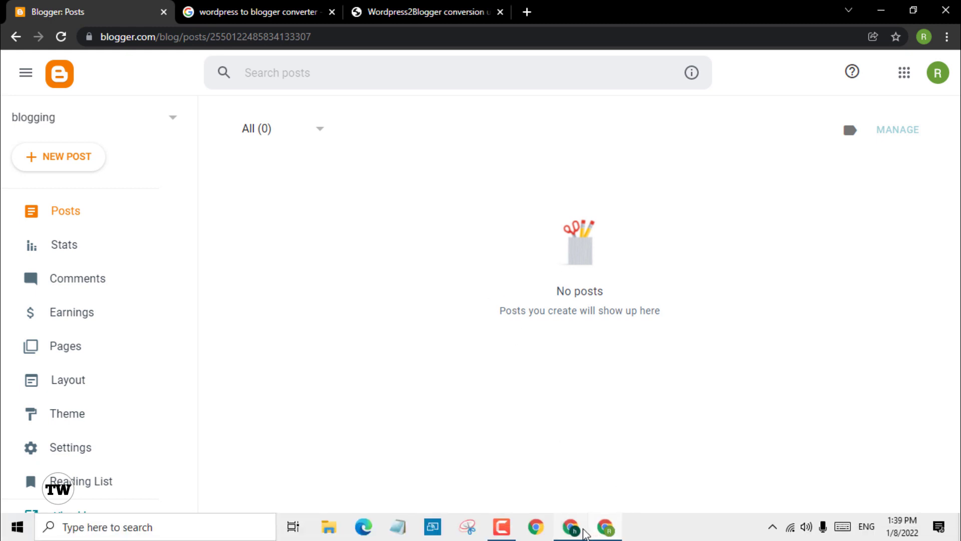
{"action": "left_click", "coordinate": [581, 530]}
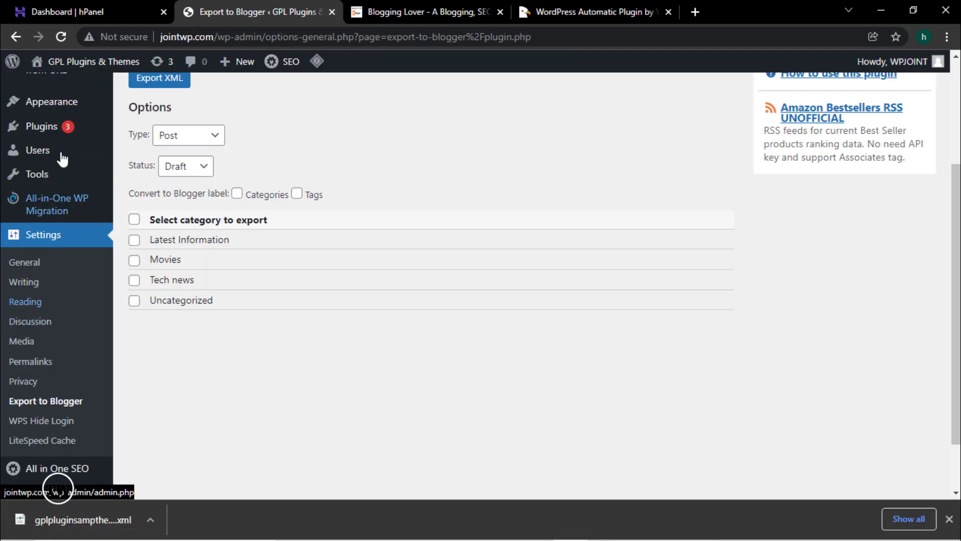
{"action": "mouse_move", "coordinate": [54, 181]}
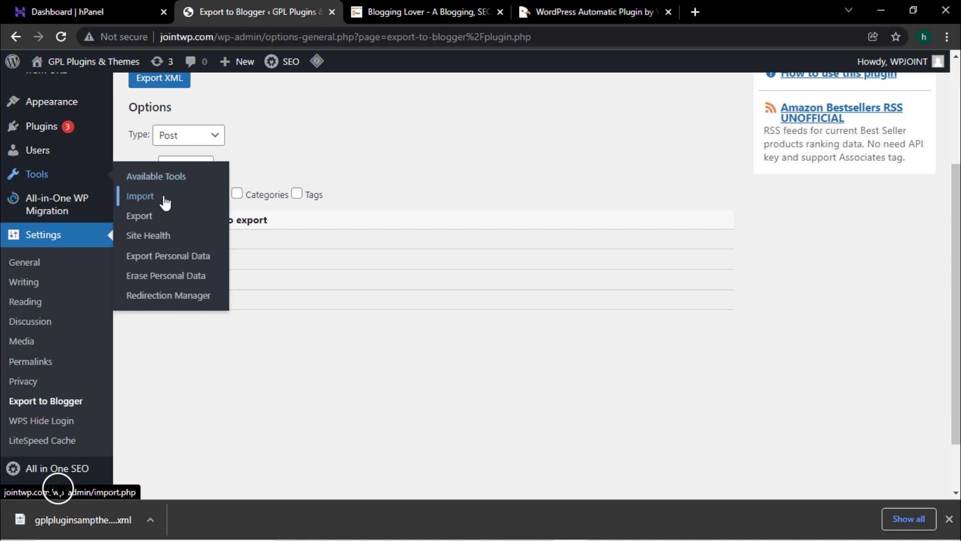
{"action": "left_click", "coordinate": [140, 215]}
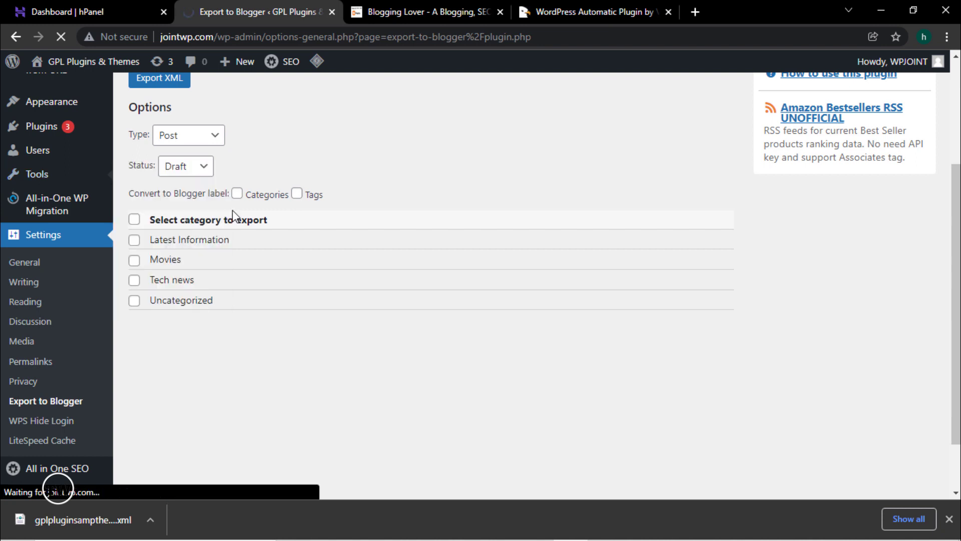
{"action": "scroll", "coordinate": [408, 202], "scroll_direction": "down", "scroll_amount": 2}
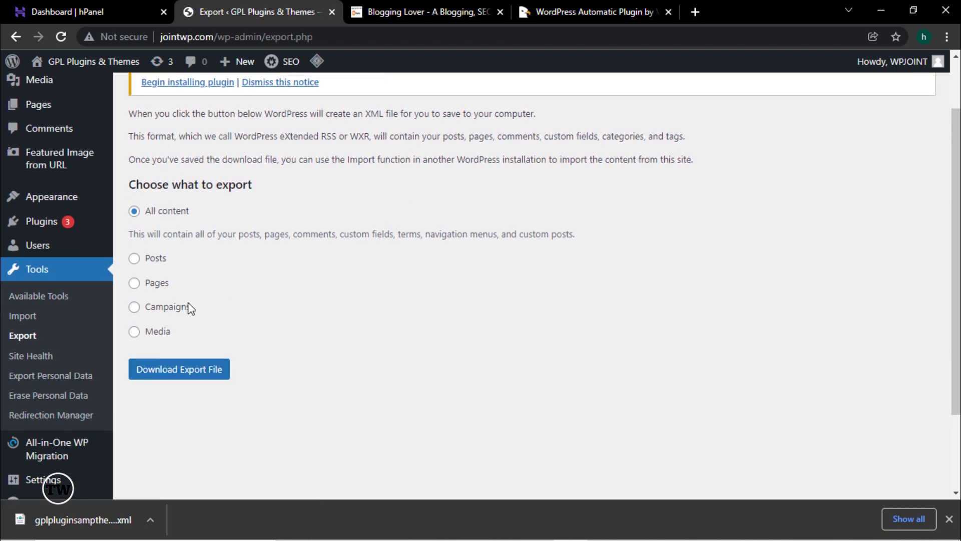
{"action": "left_click", "coordinate": [135, 259]}
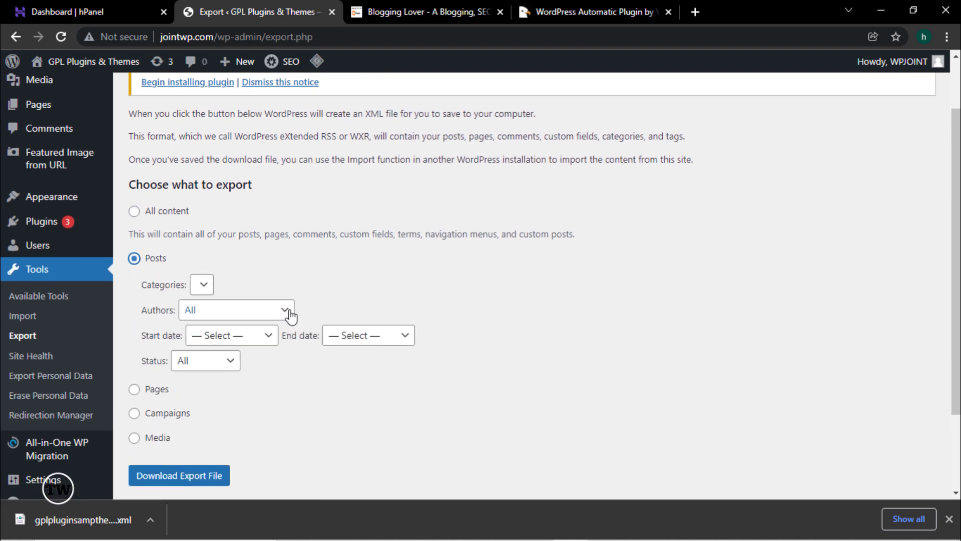
{"action": "scroll", "coordinate": [314, 393], "scroll_direction": "down", "scroll_amount": 2}
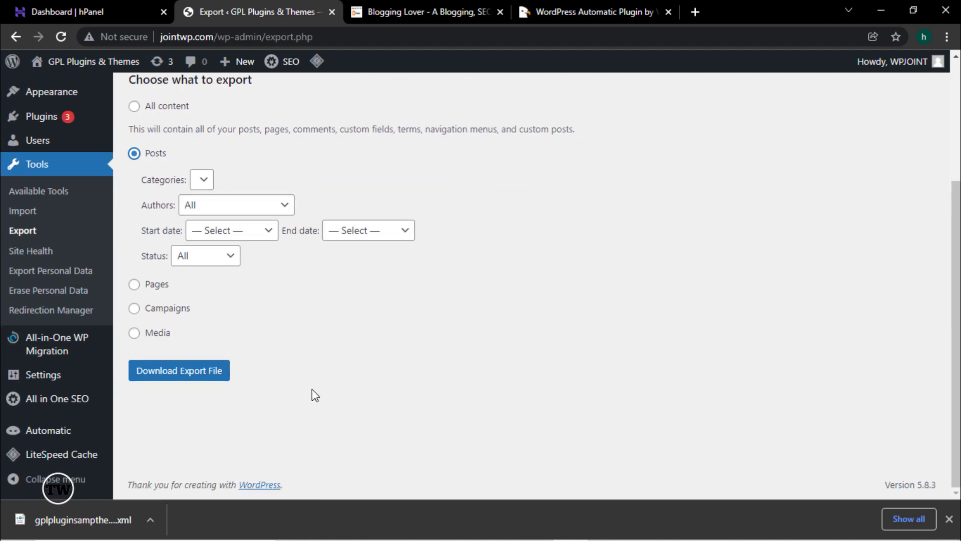
{"action": "left_click", "coordinate": [212, 258]}
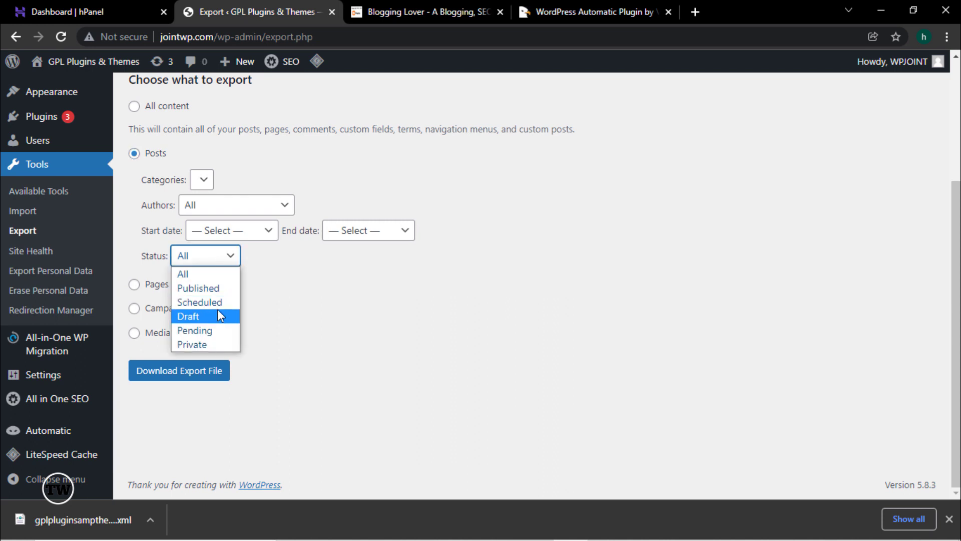
{"action": "left_click", "coordinate": [219, 312]}
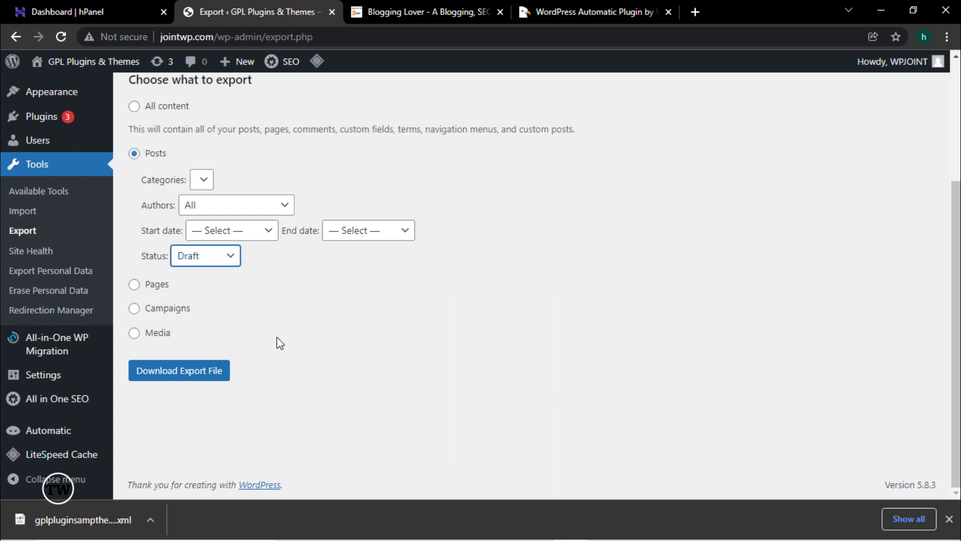
{"action": "left_click", "coordinate": [194, 374]}
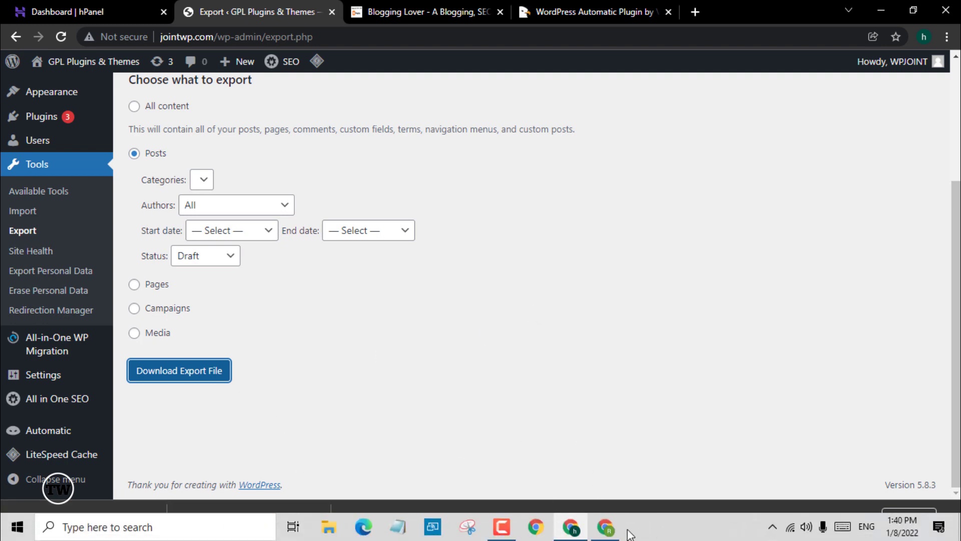
Switch to the WordPress to Blogger converter site and try to convert the gplpluginsampthemes.WordPress.2022-01-08 (1) file from Downloads.
{"action": "left_click", "coordinate": [606, 526]}
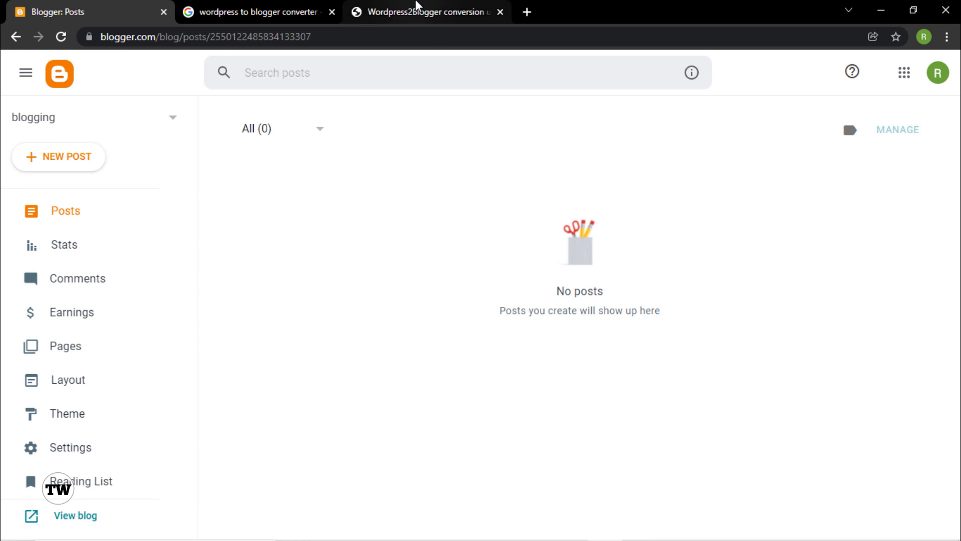
{"action": "left_click", "coordinate": [278, 6]}
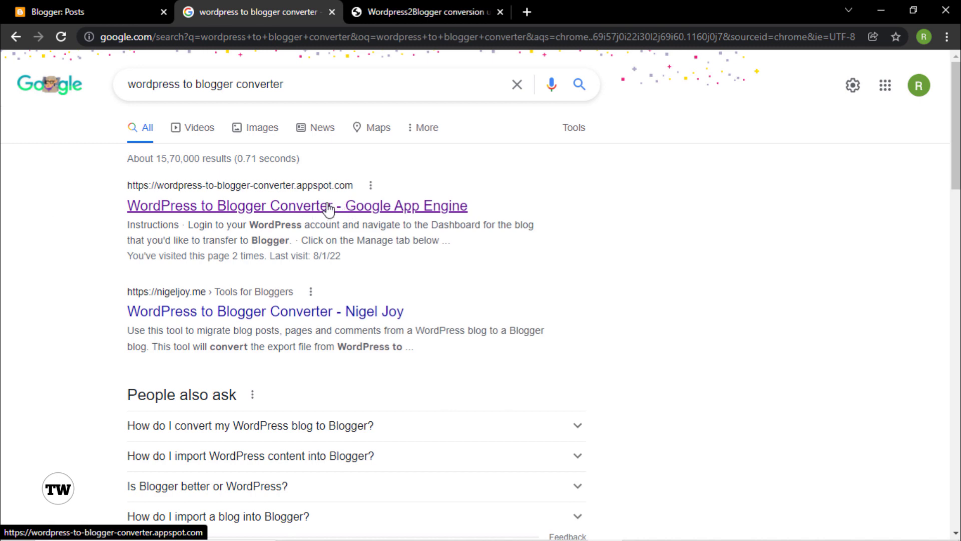
{"action": "left_click", "coordinate": [396, 7]}
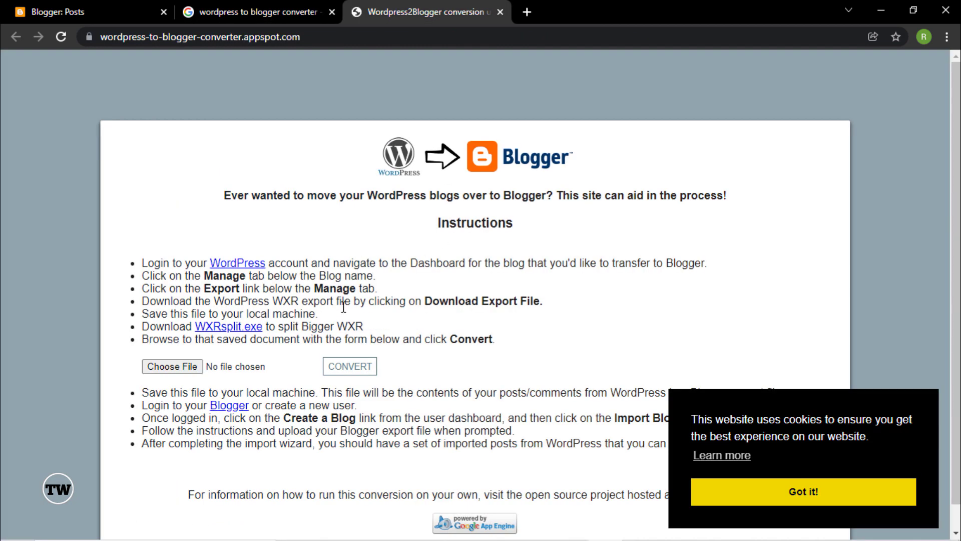
{"action": "scroll", "coordinate": [344, 306], "scroll_direction": "down", "scroll_amount": 1}
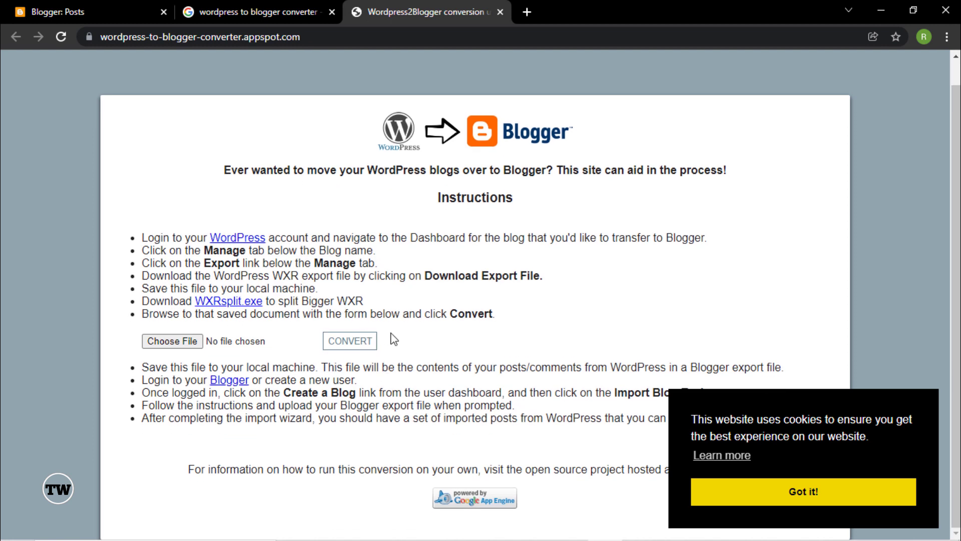
{"action": "left_click", "coordinate": [178, 344]}
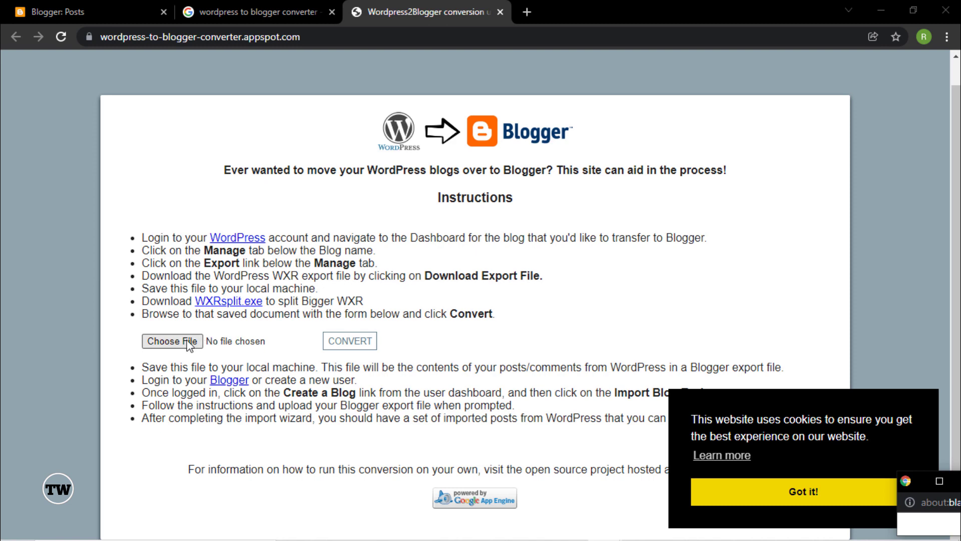
{"action": "left_click", "coordinate": [189, 344]}
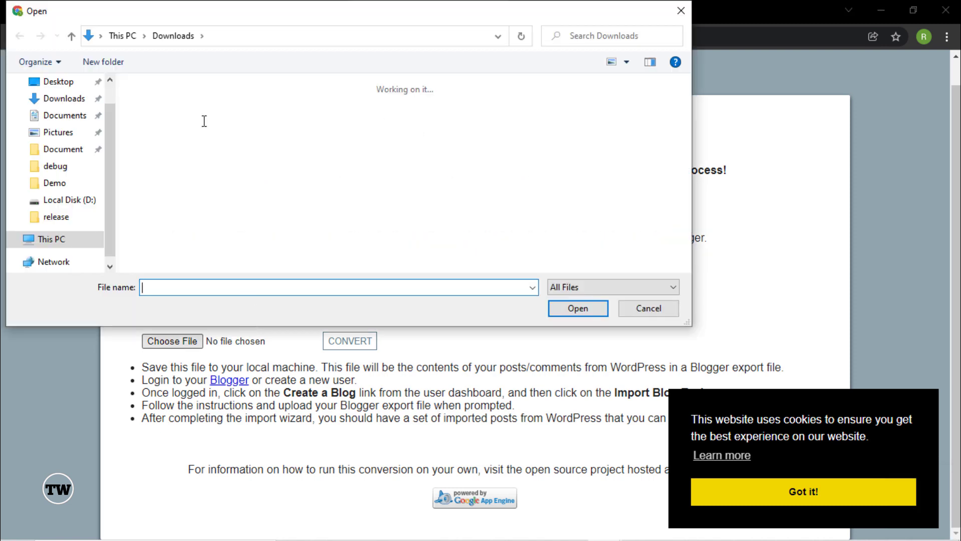
{"action": "left_click", "coordinate": [169, 158]}
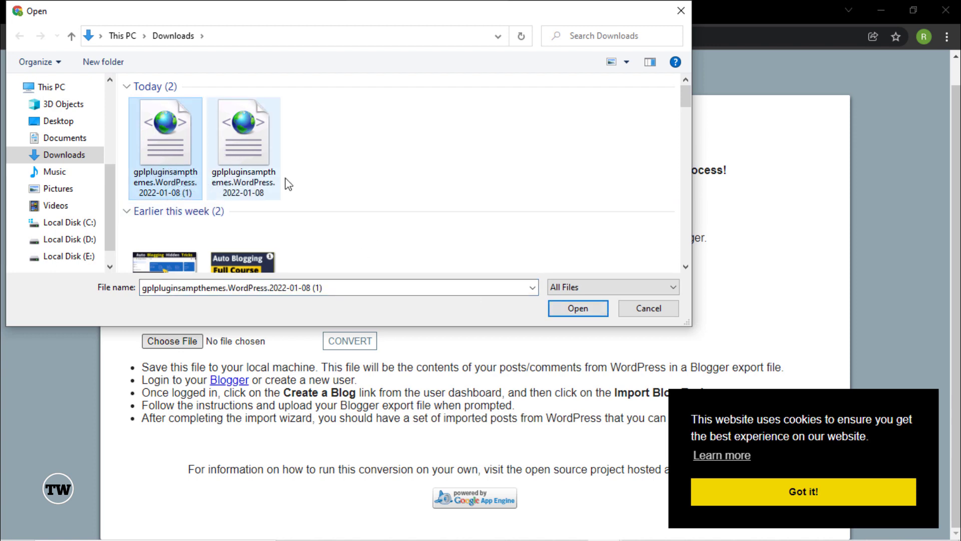
{"action": "left_click", "coordinate": [562, 308]}
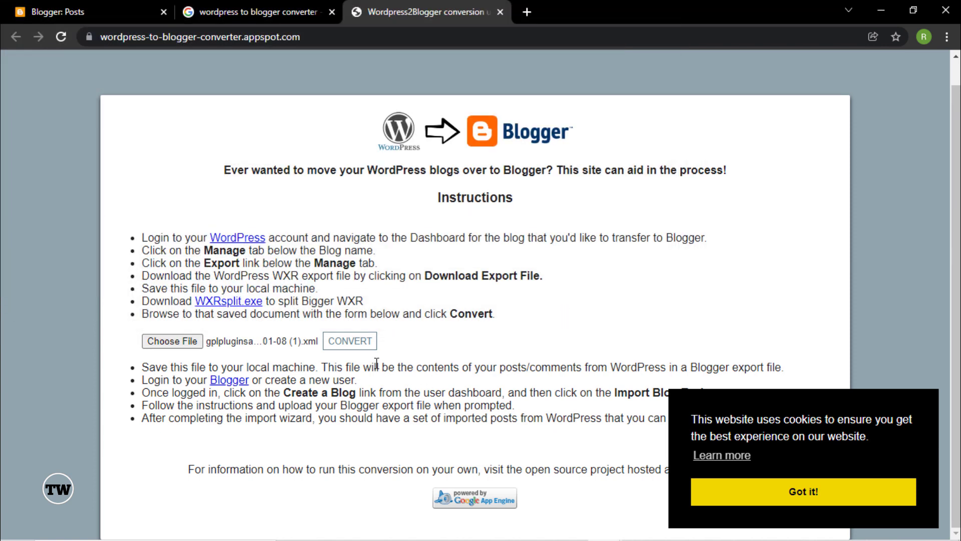
{"action": "left_click", "coordinate": [357, 346]}
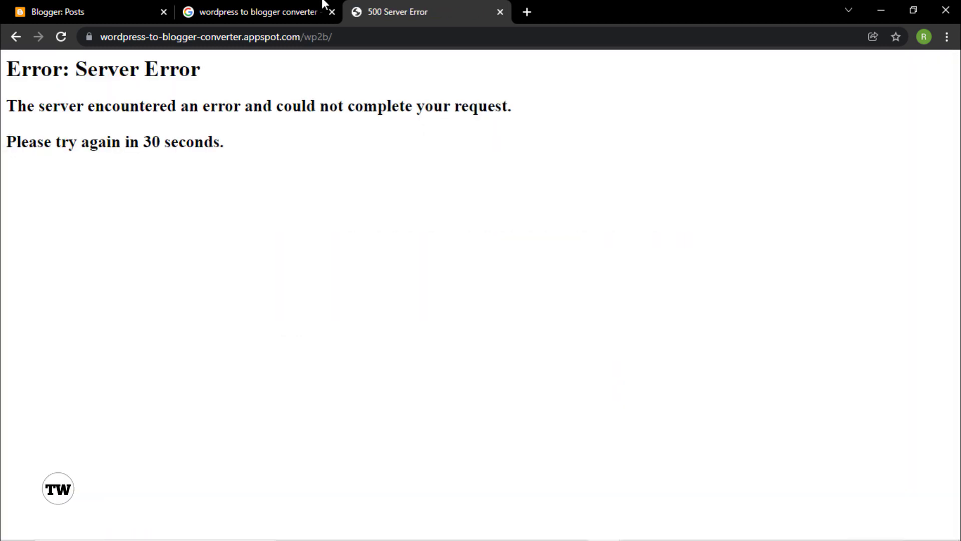
Look through the Blogger blog's settings down to the General section, and return to the converter page.
{"action": "left_click", "coordinate": [278, 7]}
{"action": "left_click", "coordinate": [85, 7]}
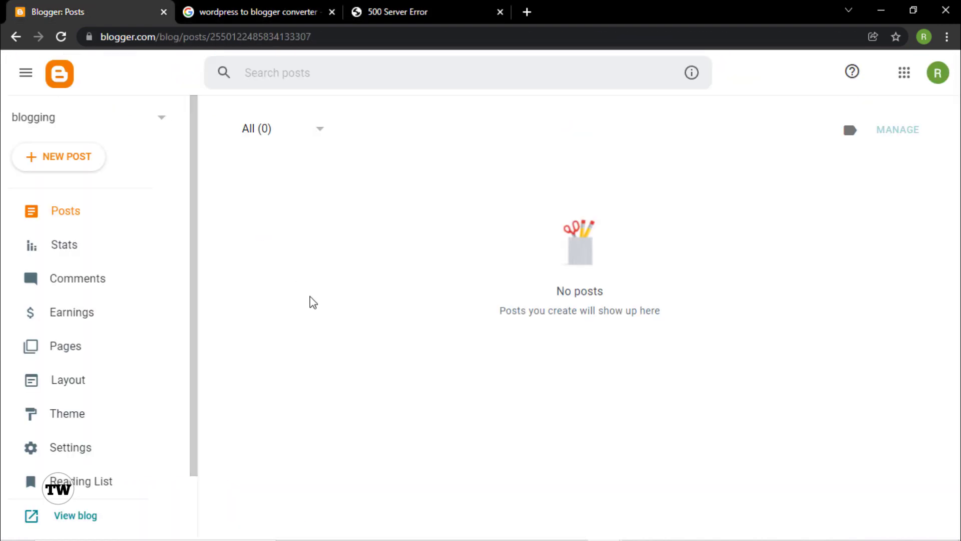
{"action": "left_click", "coordinate": [87, 448]}
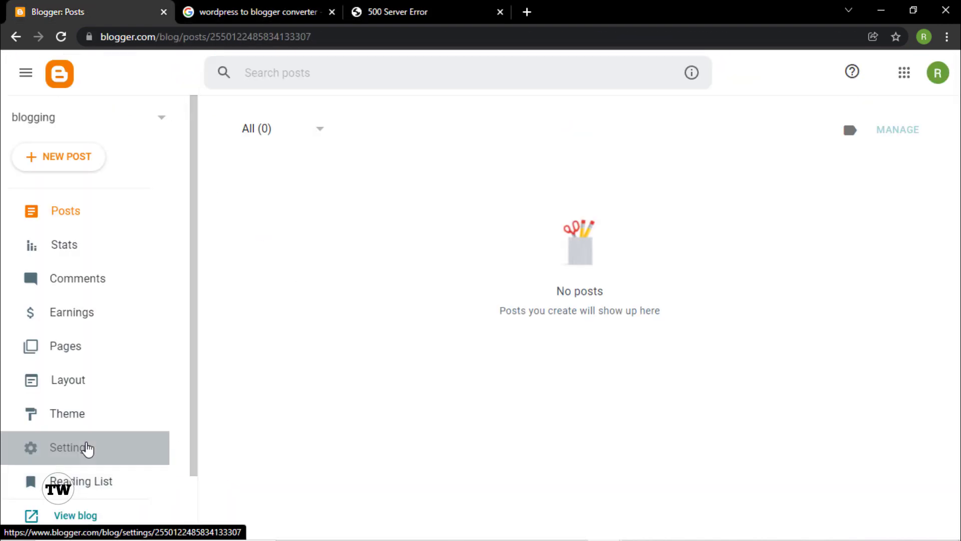
{"action": "scroll", "coordinate": [495, 296], "scroll_direction": "down", "scroll_amount": 10}
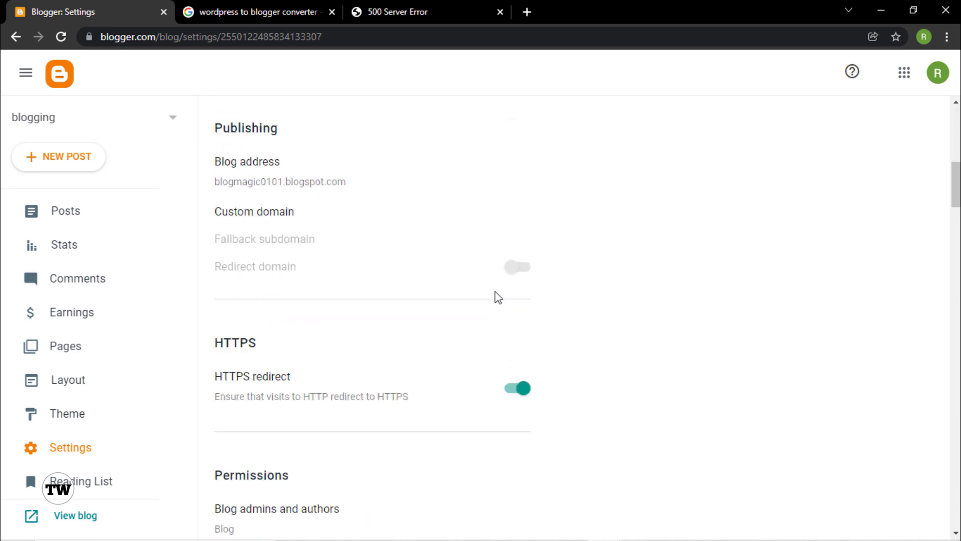
{"action": "scroll", "coordinate": [498, 297], "scroll_direction": "down", "scroll_amount": 20}
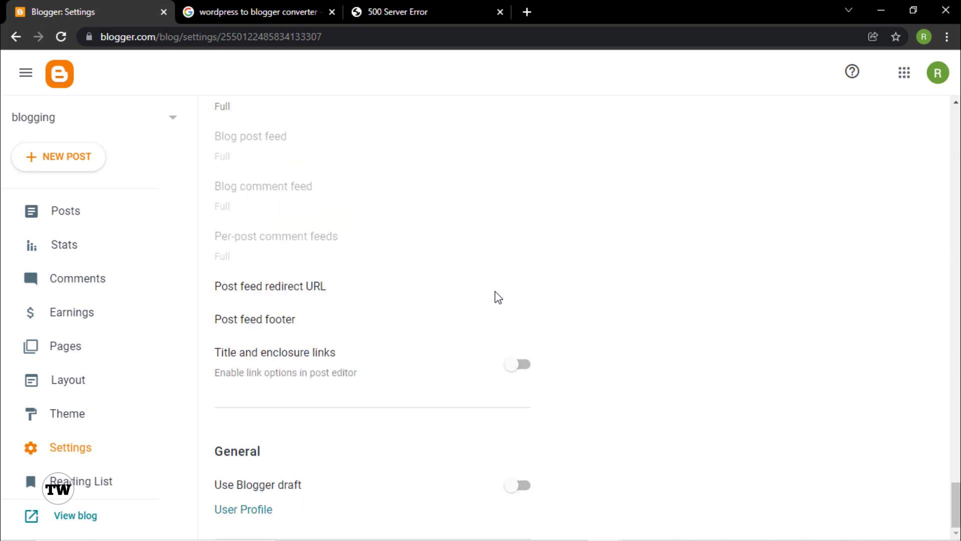
{"action": "scroll", "coordinate": [291, 336], "scroll_direction": "up", "scroll_amount": 1}
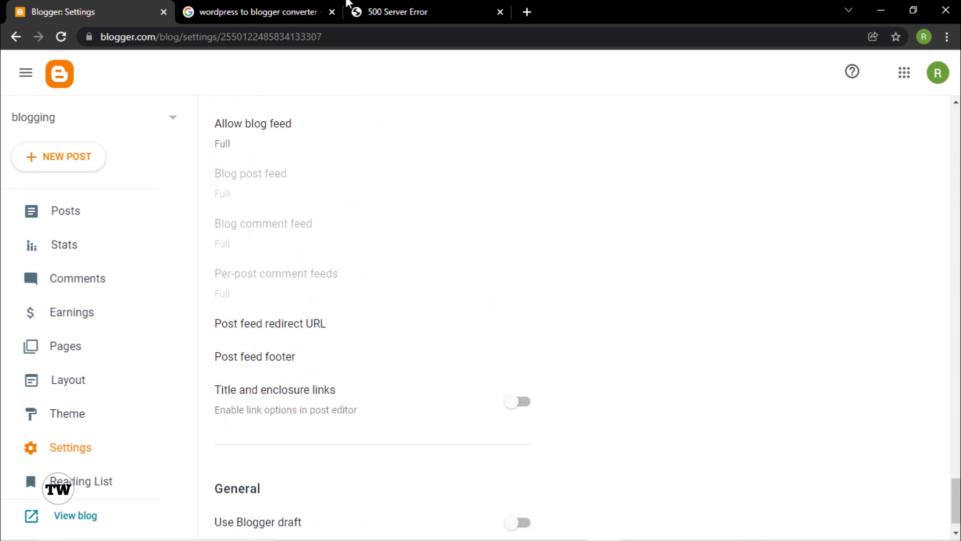
{"action": "left_click", "coordinate": [412, 10]}
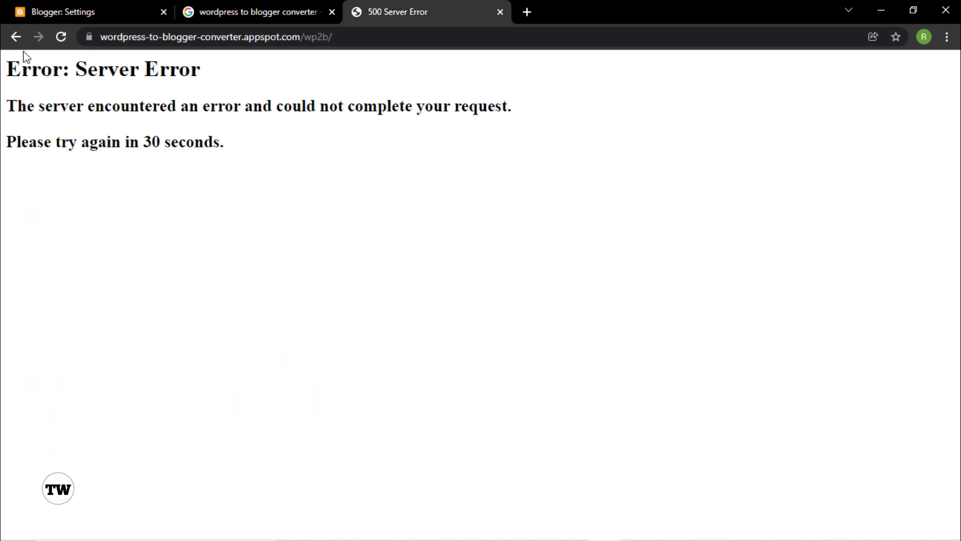
Leave the converter's result page, switch to the Blogger blog's posts list and reload it to check for imported posts.
{"action": "left_click", "coordinate": [16, 34]}
{"action": "left_click", "coordinate": [265, 6]}
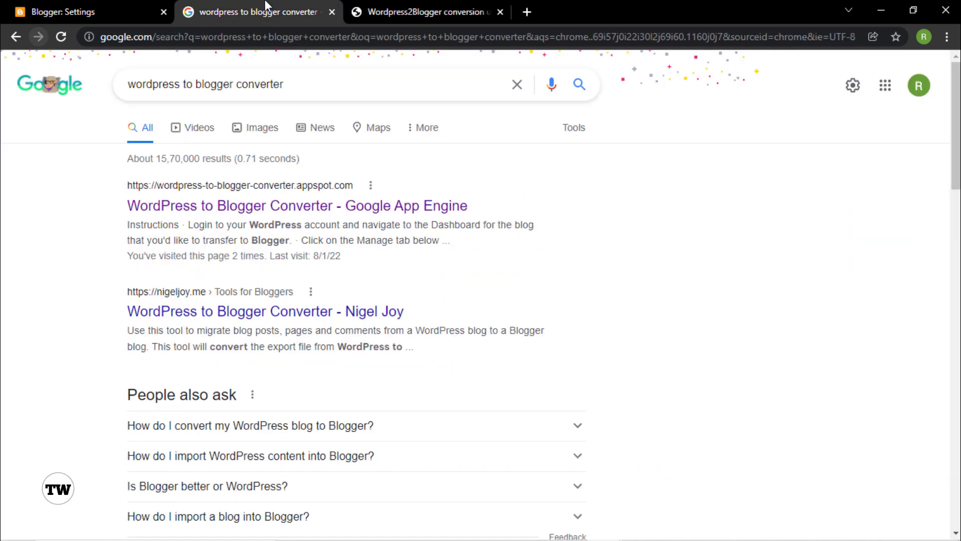
{"action": "left_click", "coordinate": [92, 3]}
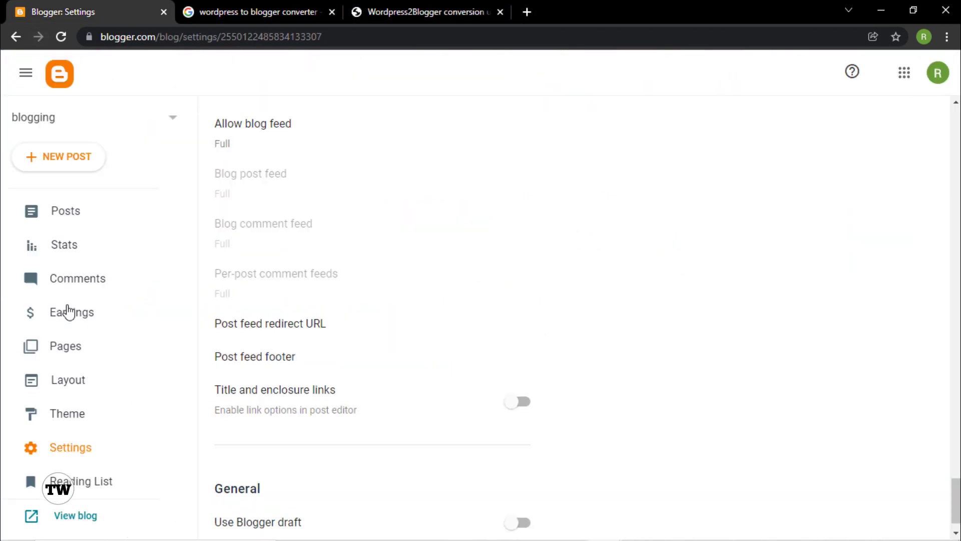
{"action": "left_click", "coordinate": [82, 214]}
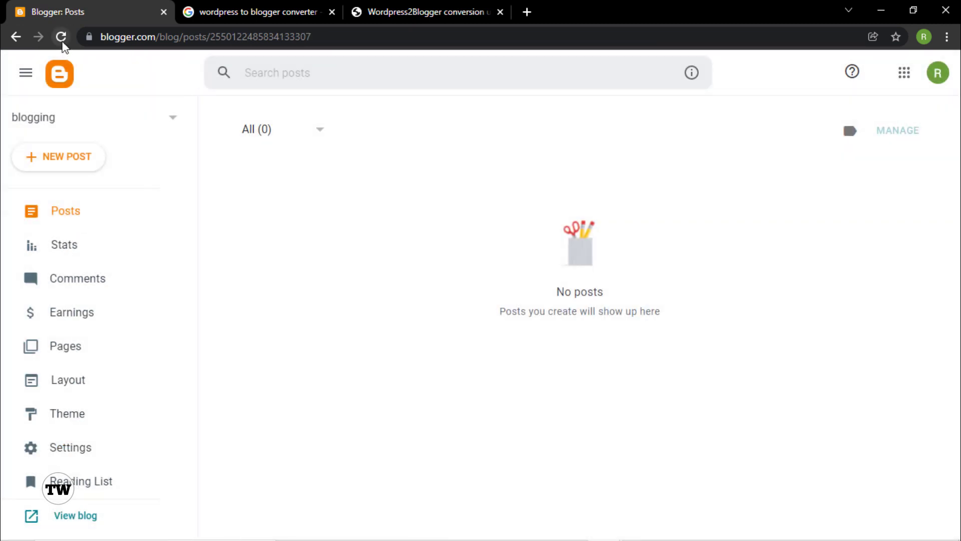
{"action": "left_click", "coordinate": [61, 37]}
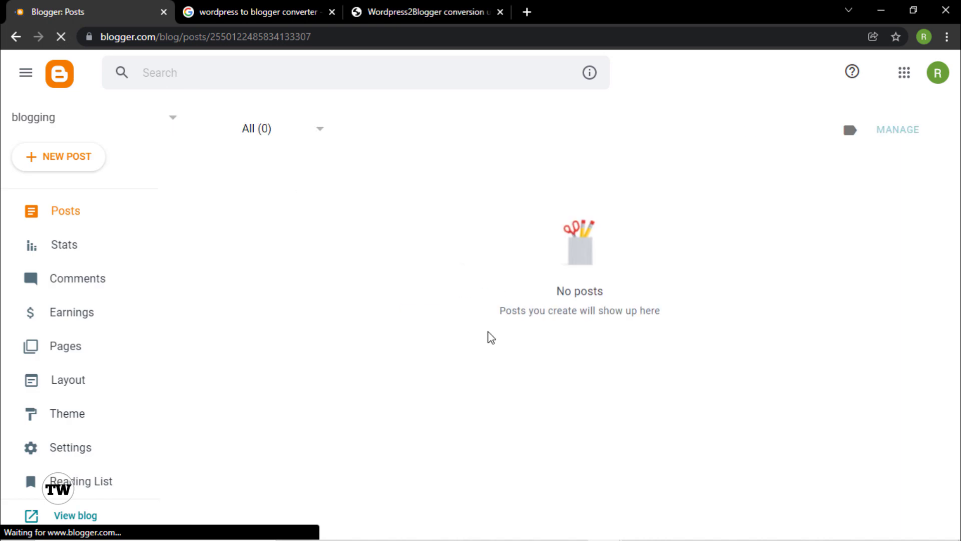
{"action": "left_click", "coordinate": [64, 36]}
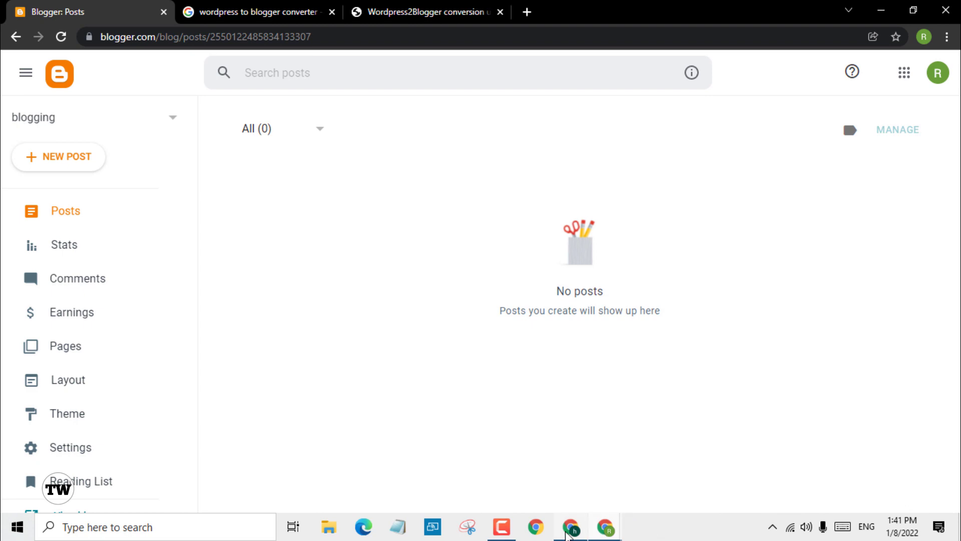
Switch to the WordPress site and open its Dashboard to review the At a Glance and Activity sections.
{"action": "left_click", "coordinate": [570, 531]}
{"action": "mouse_move", "coordinate": [54, 153]}
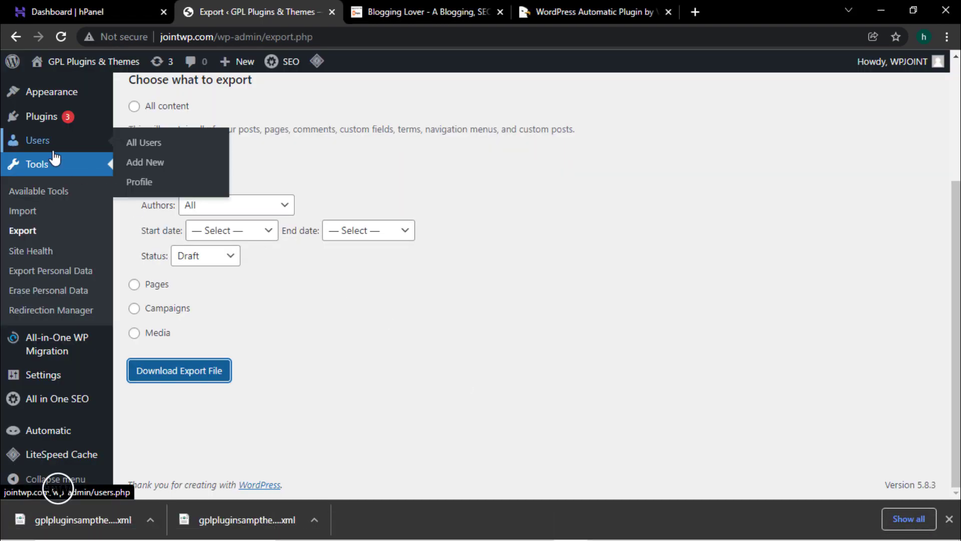
{"action": "scroll", "coordinate": [54, 157], "scroll_direction": "up", "scroll_amount": 4}
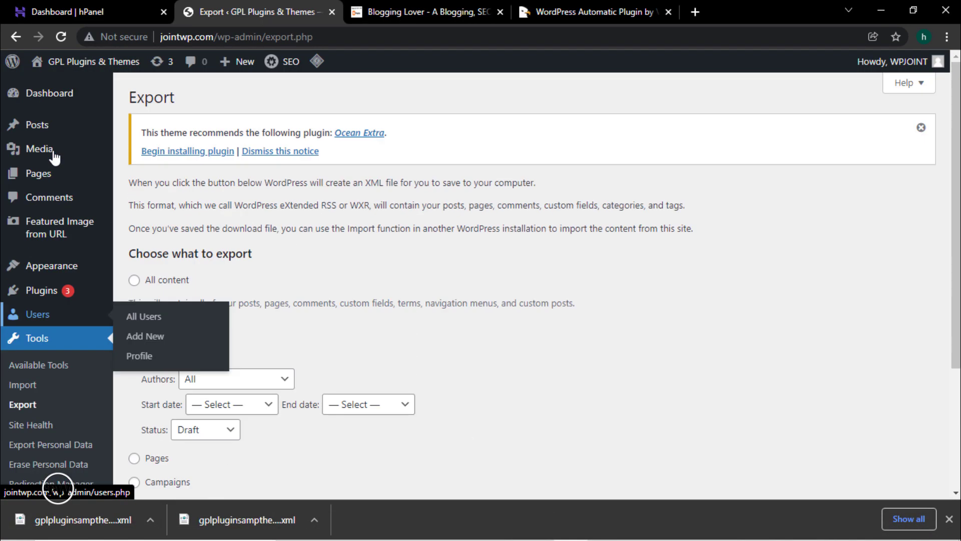
{"action": "left_click", "coordinate": [44, 95]}
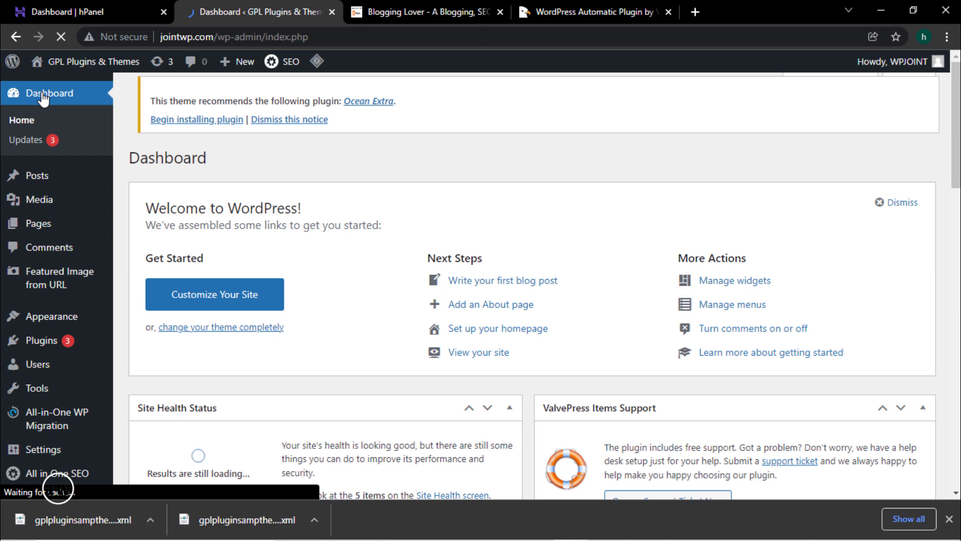
{"action": "scroll", "coordinate": [293, 245], "scroll_direction": "down", "scroll_amount": 6}
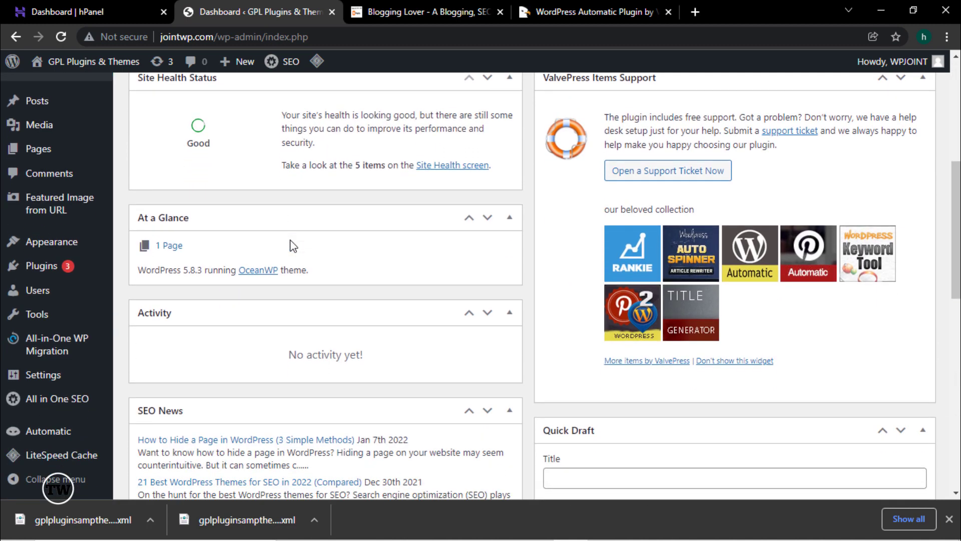
{"action": "scroll", "coordinate": [293, 245], "scroll_direction": "down", "scroll_amount": 1}
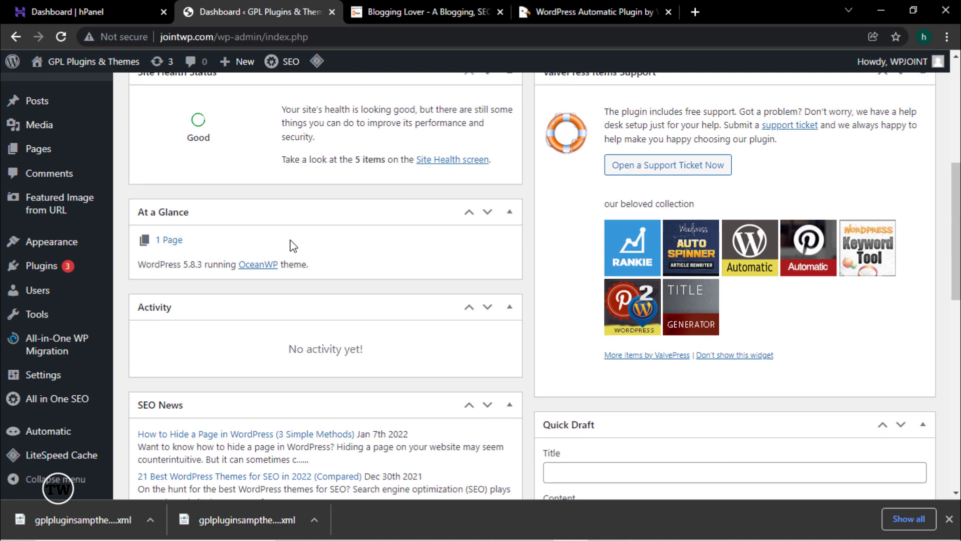